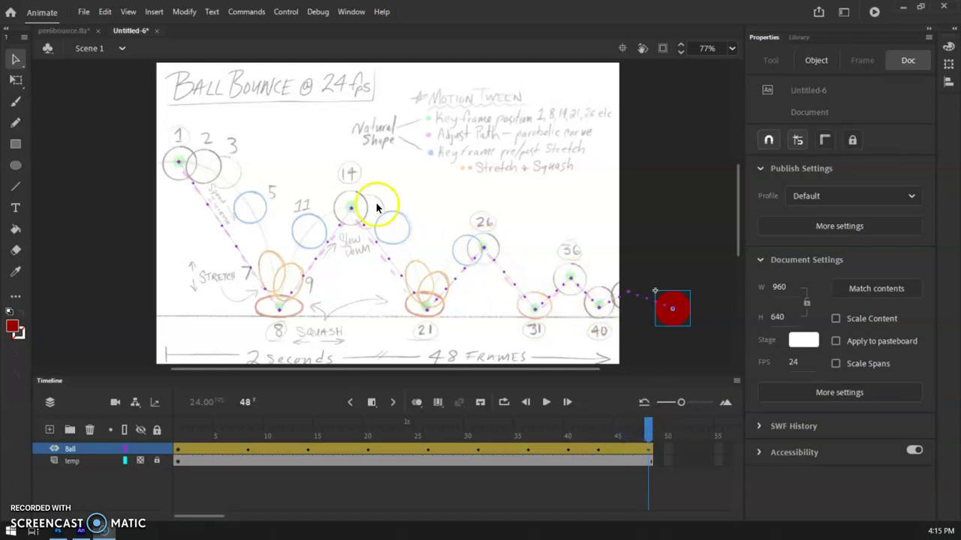
Scrub the timeline from frame 48 through the frame-21 bounce back to frame 1.
left_click(650, 428)
left_click_drag(650, 427, 178, 428)
left_click(554, 405)
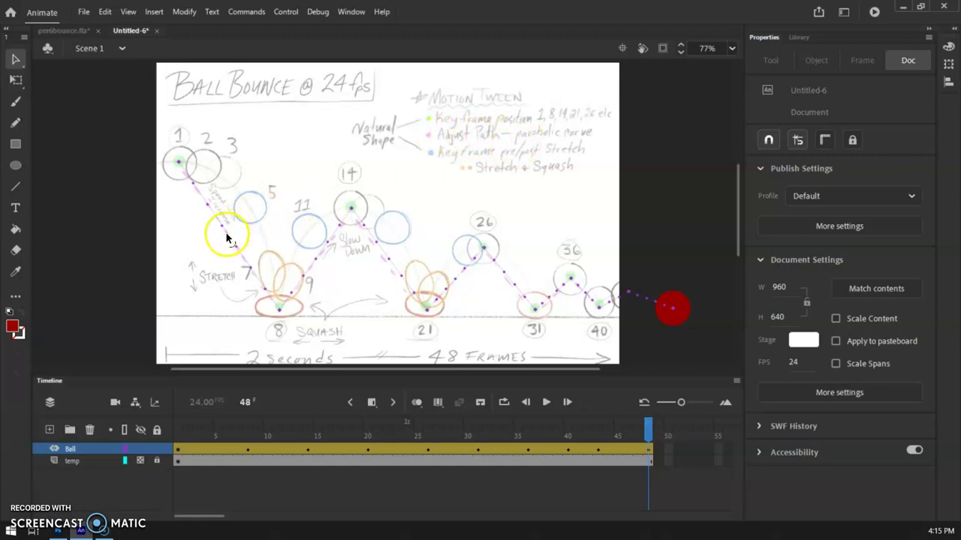
At 154% zoom, drag path segments into arcs over circle 5, circle 11 and past circle 14.
key("ctrl+=")
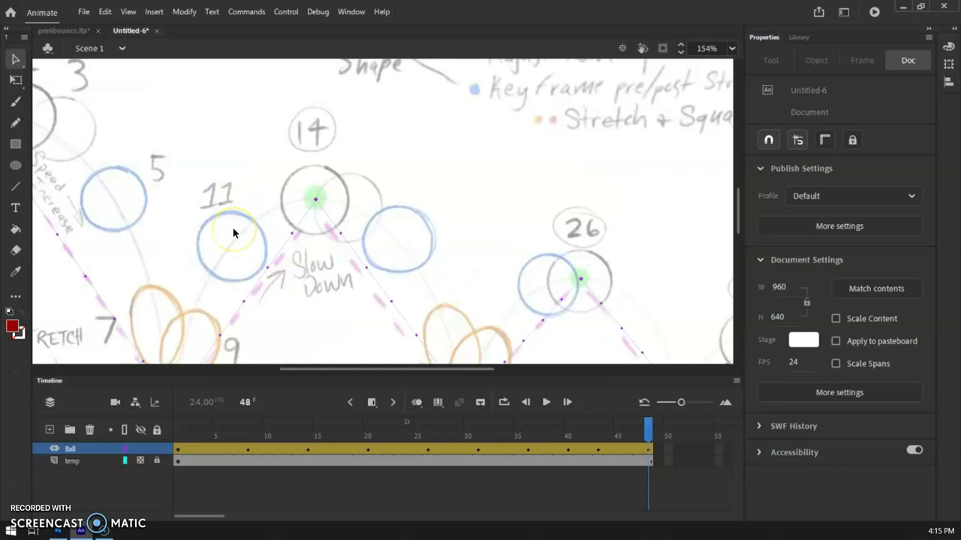
mouse_move(171, 221)
left_mouse_down()
mouse_move(414, 191)
mouse_move(401, 212)
mouse_move(386, 204)
left_mouse_up()
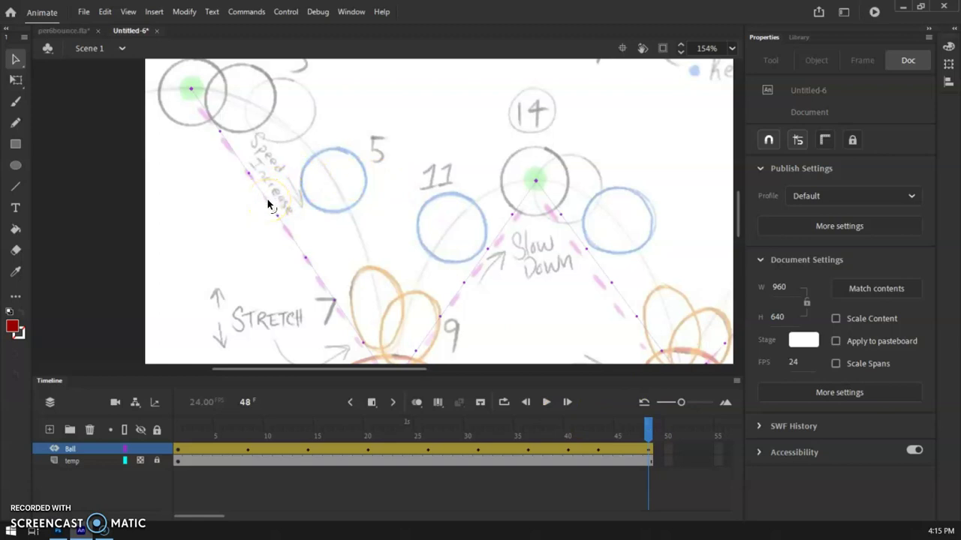
left_click_drag(268, 204, 274, 196)
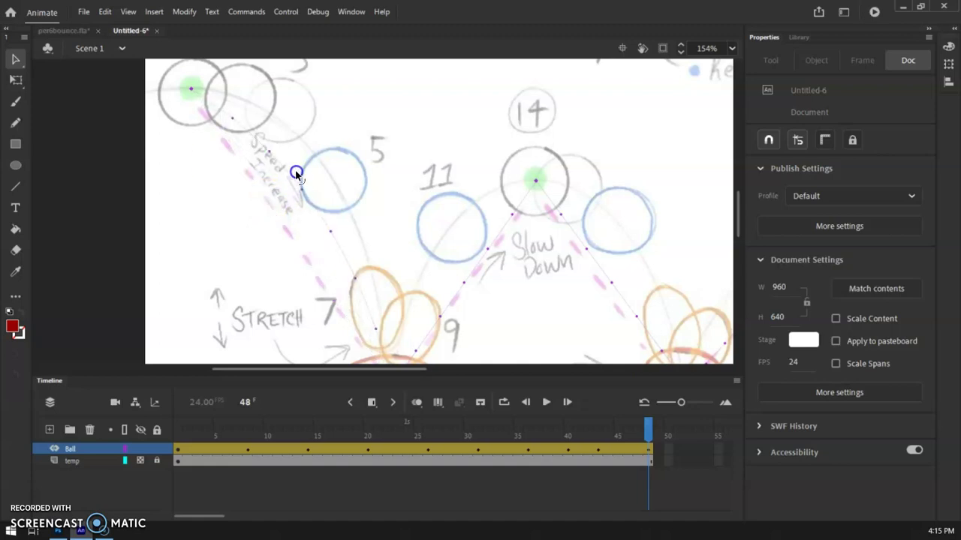
left_click_drag(311, 146, 312, 134)
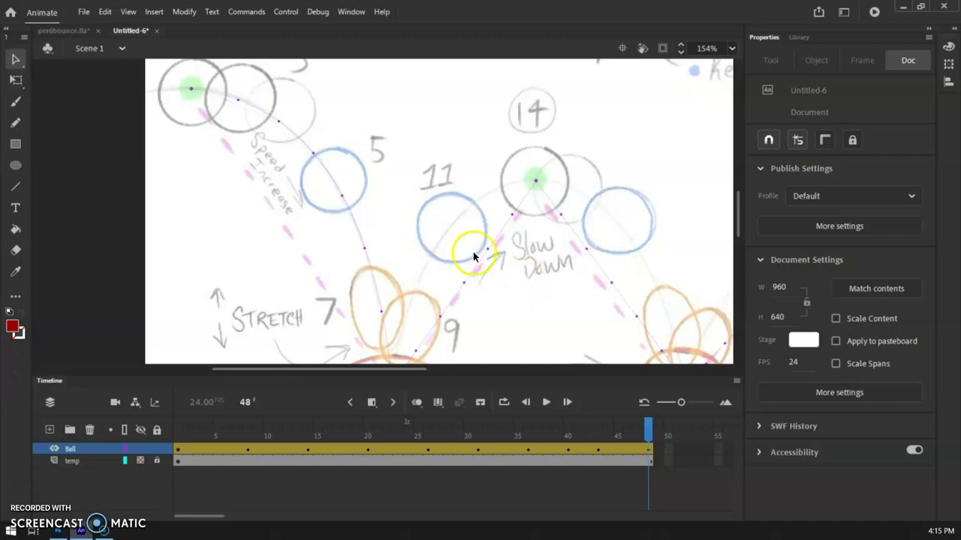
left_click_drag(476, 268, 474, 262)
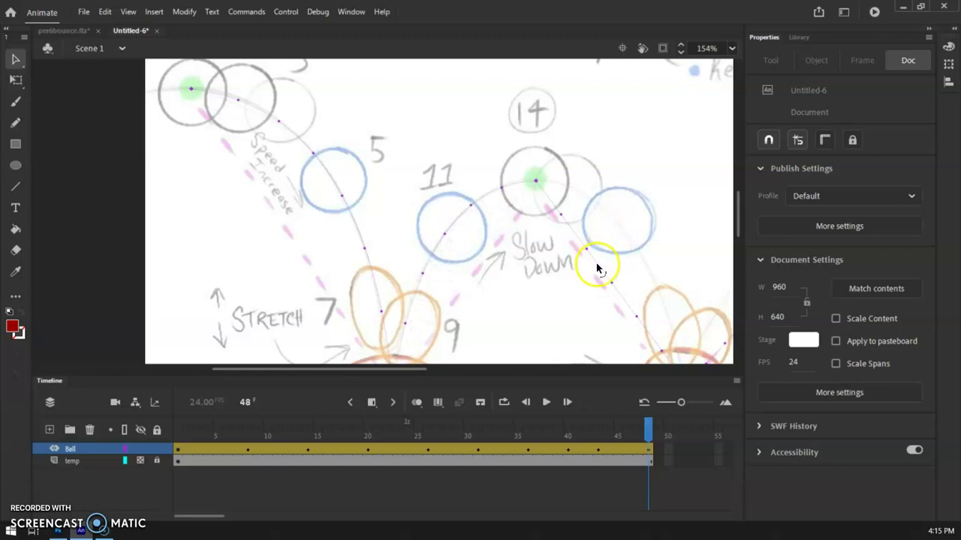
left_click_drag(598, 271, 608, 253)
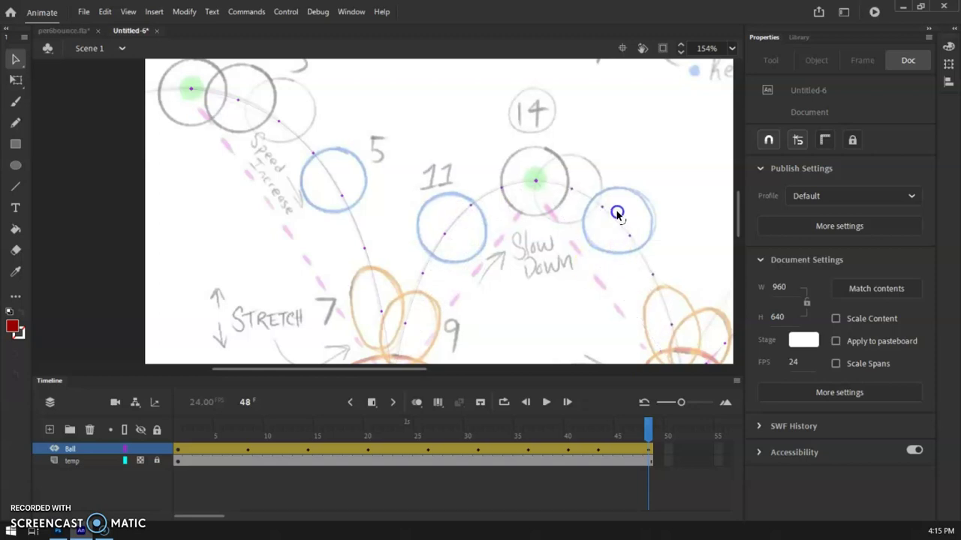
key("ctrl+minus")
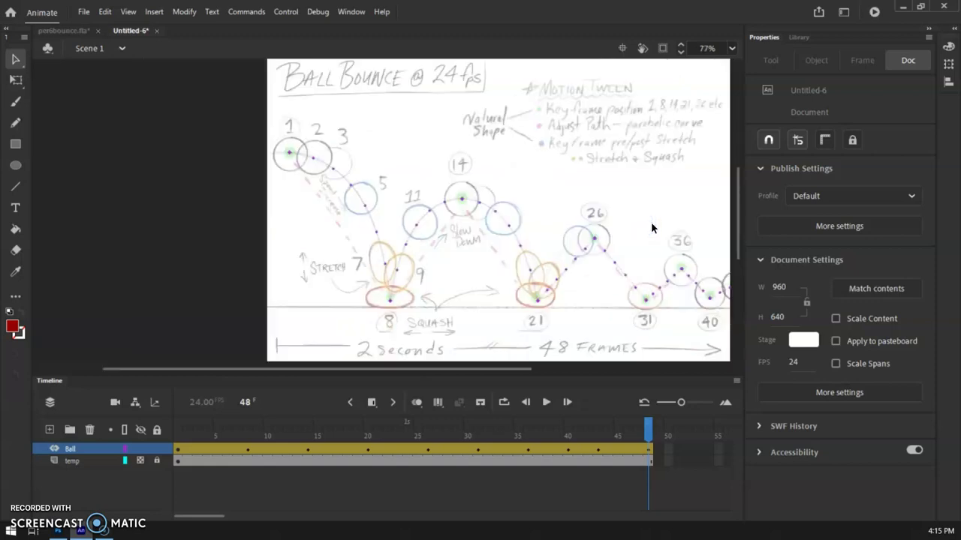
Select the ball's motion path and undo its accidental move up and left.
left_click_drag(650, 244, 592, 210)
left_click(520, 237)
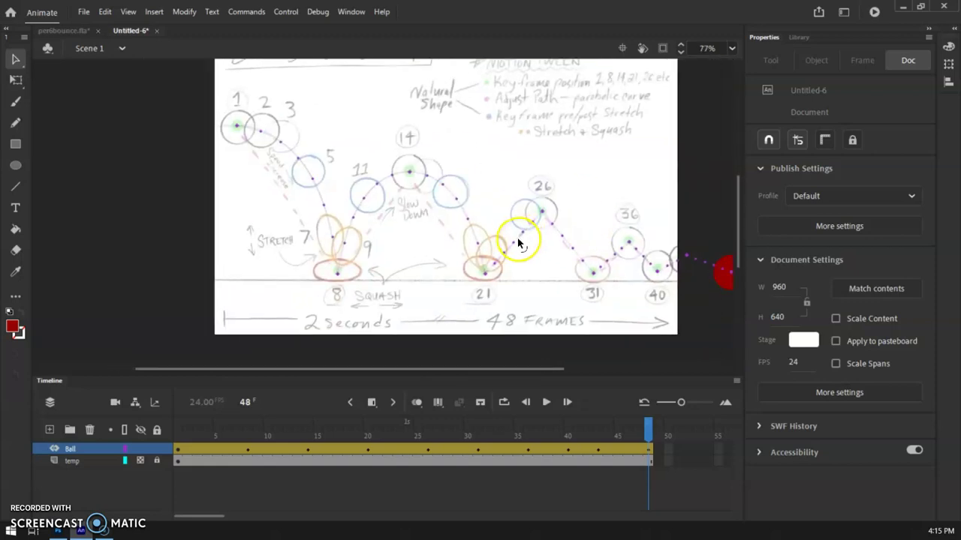
left_click(518, 242)
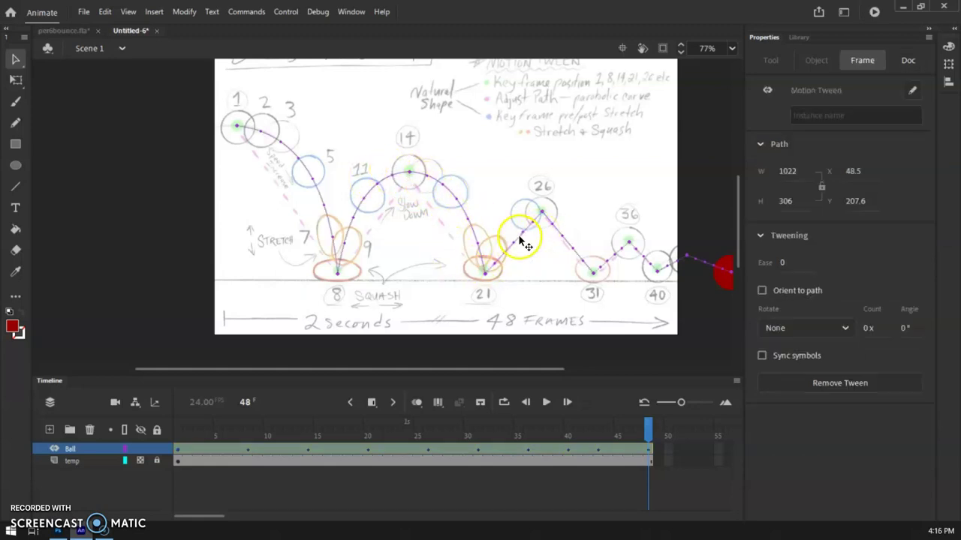
left_click_drag(520, 242, 452, 213)
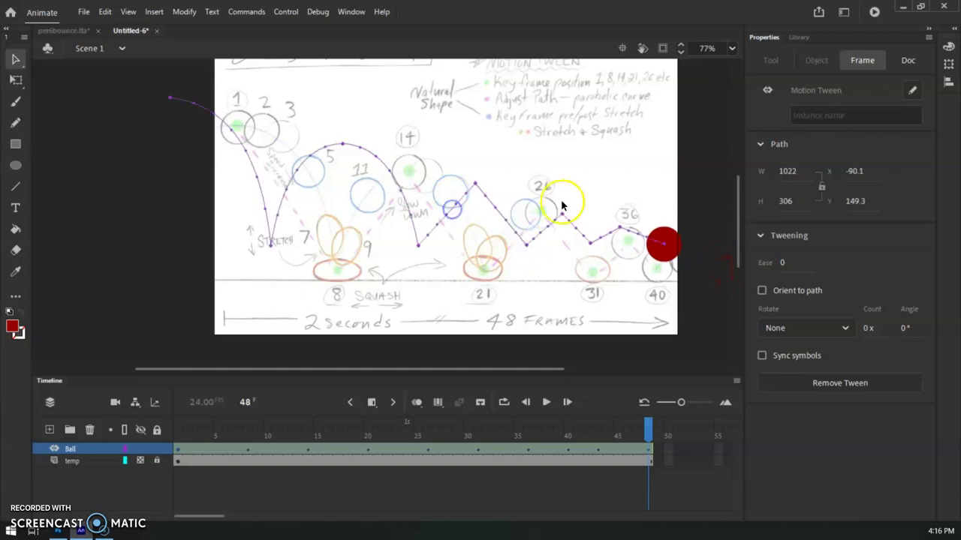
left_click(501, 235)
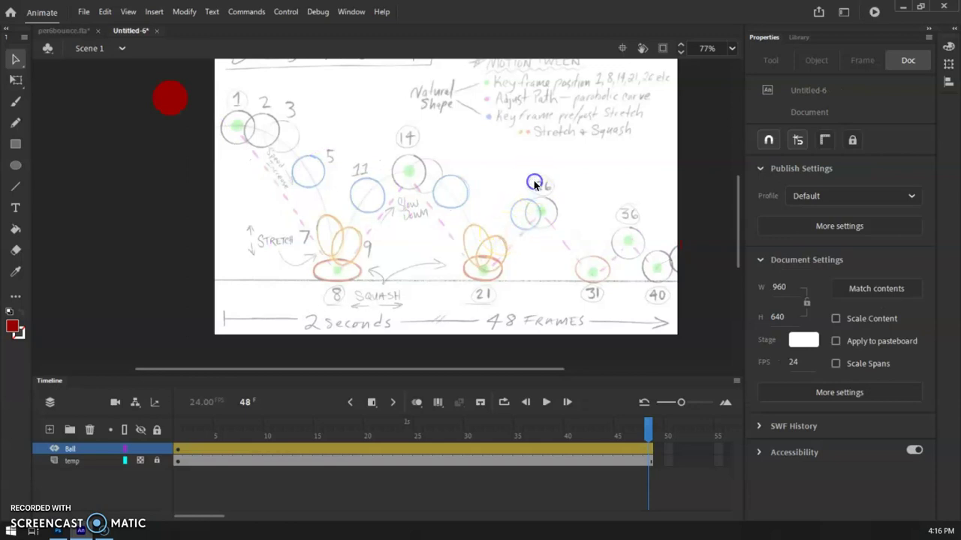
left_click(644, 437)
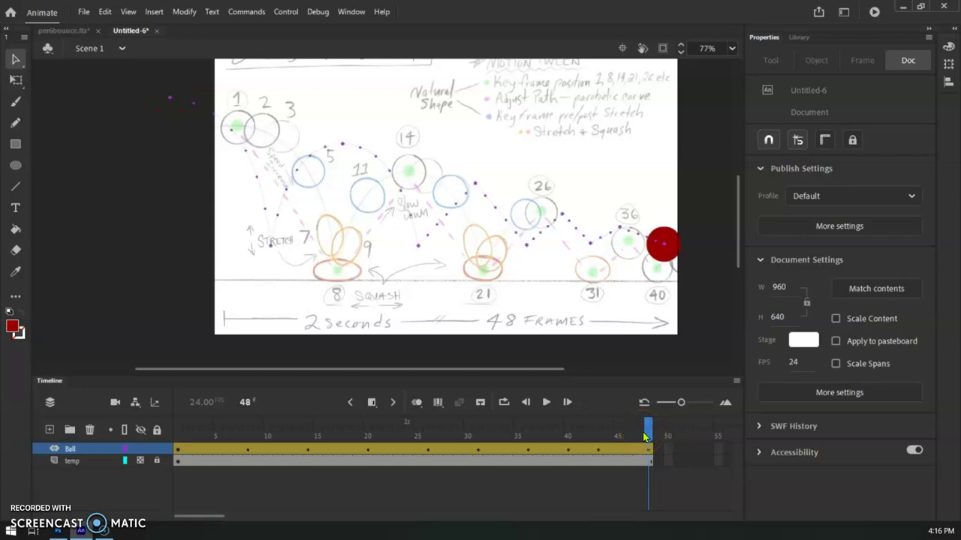
key("ctrl+z")
left_click(582, 220)
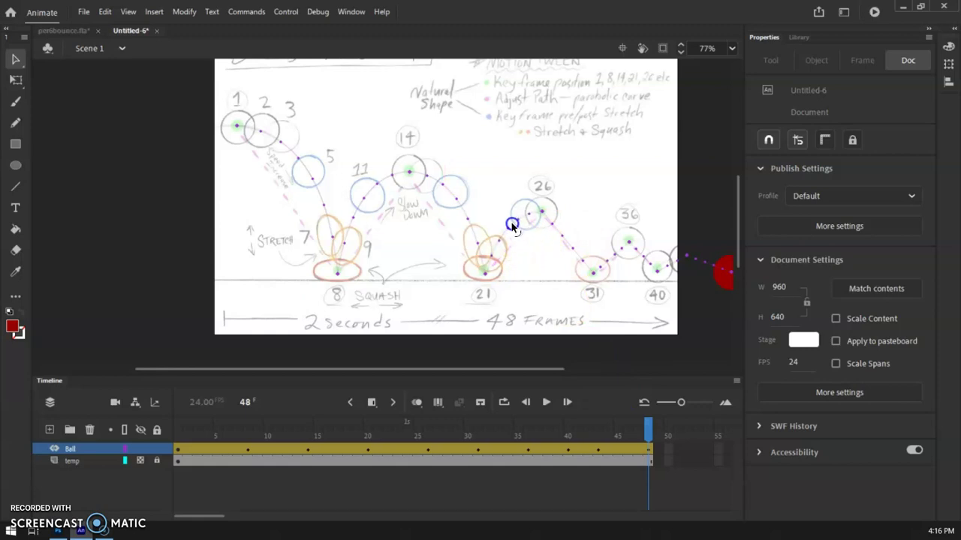
Curve the path into arcs over the bounces near 26, 36 and 40.
left_click(576, 231)
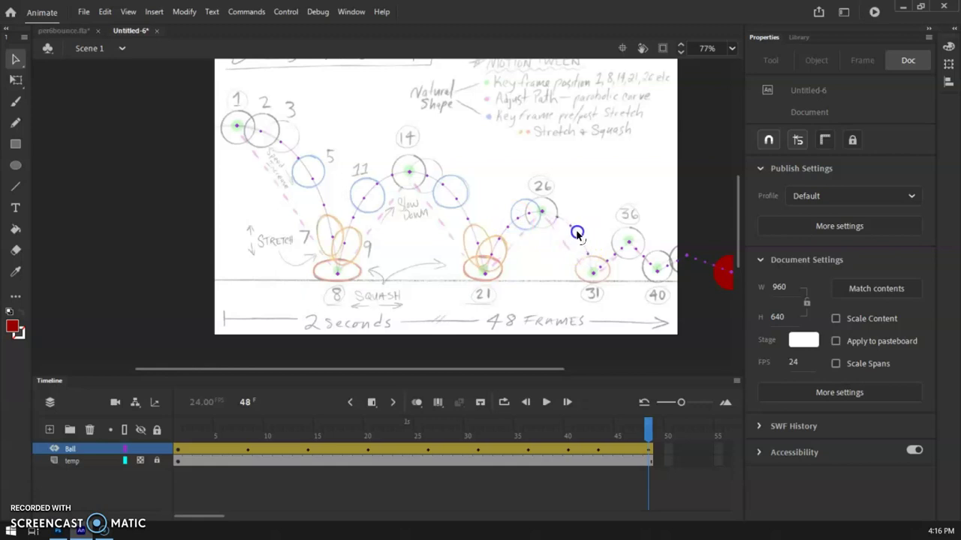
left_click(645, 249)
left_click(674, 266)
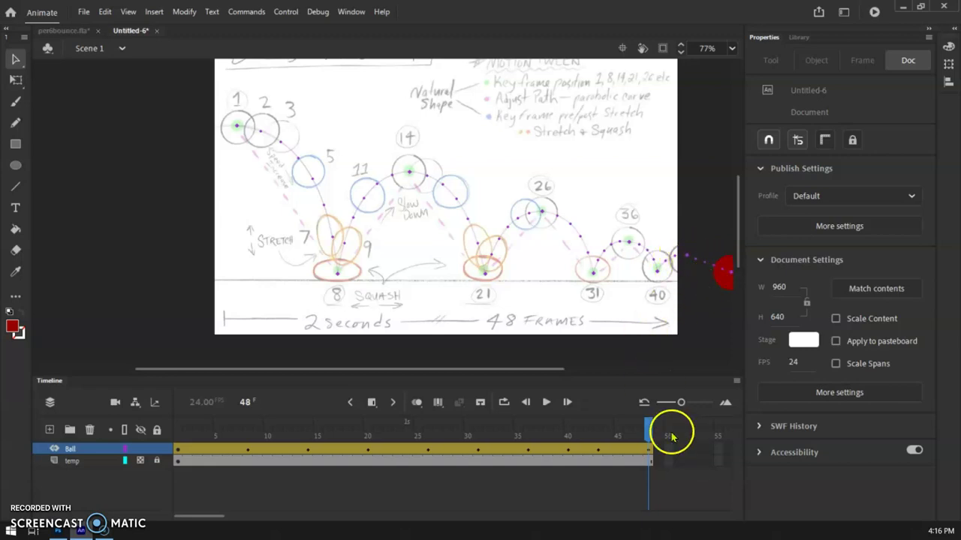
mouse_move(650, 433)
left_mouse_down()
mouse_move(593, 439)
mouse_move(652, 444)
mouse_move(177, 443)
mouse_move(650, 442)
left_mouse_up()
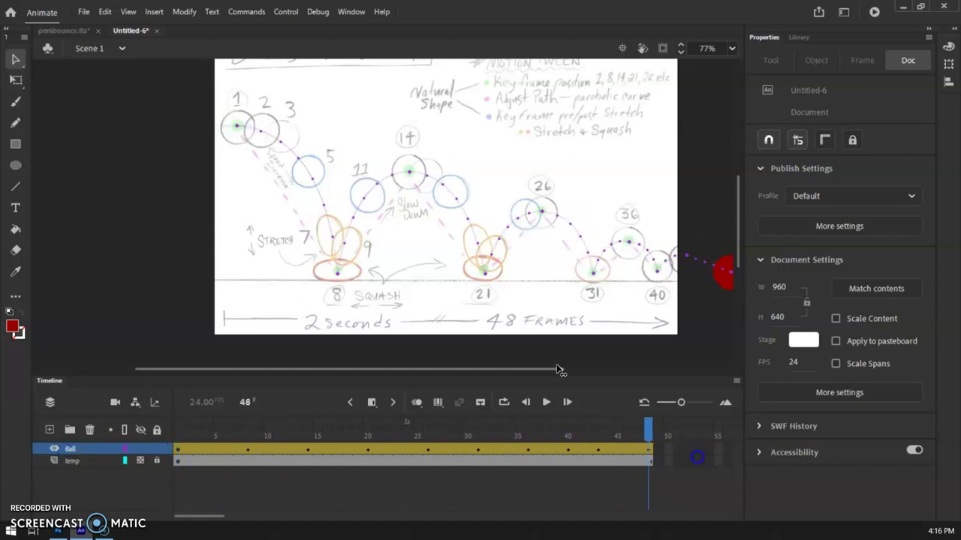
left_click(547, 403)
left_click(546, 403)
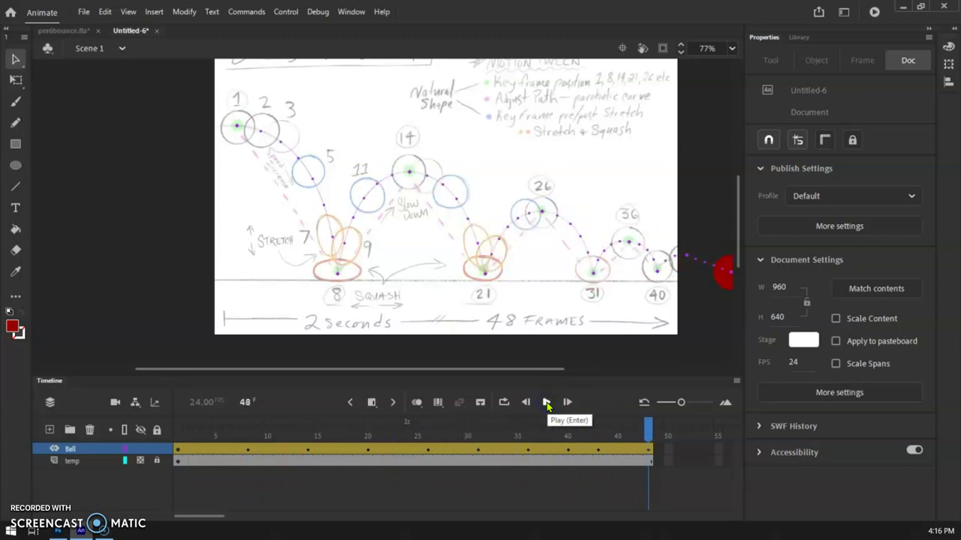
left_click(547, 406)
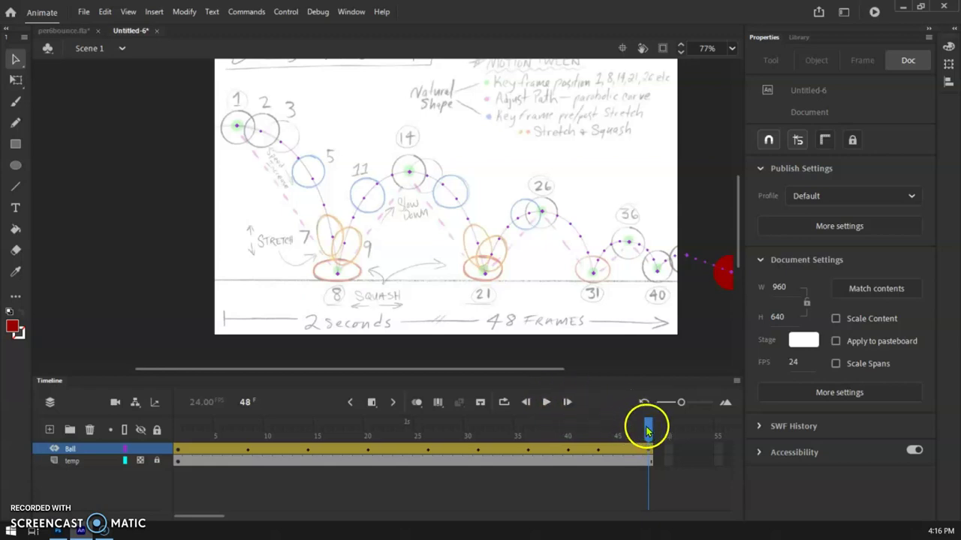
left_click_drag(647, 430, 183, 435)
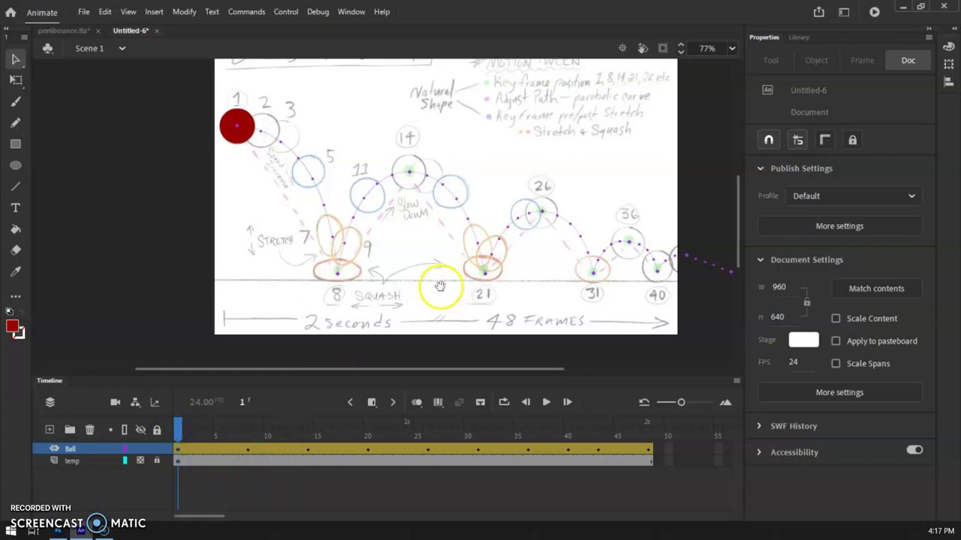
At frame 8, Free Transform the ball into a flat 114.4 × 53.6 oval at Y 476.4.
left_click_drag(440, 285, 322, 266)
left_click(210, 405)
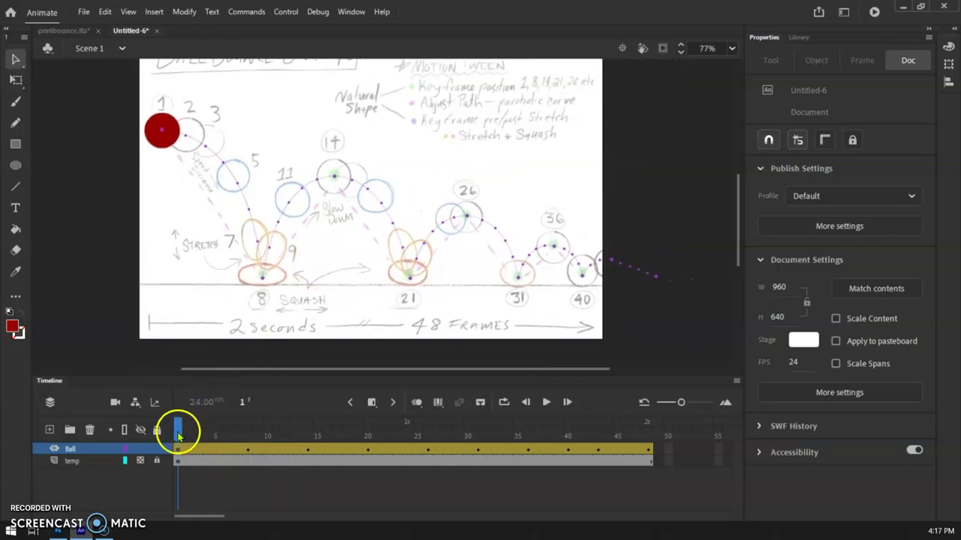
left_click_drag(178, 435, 251, 443)
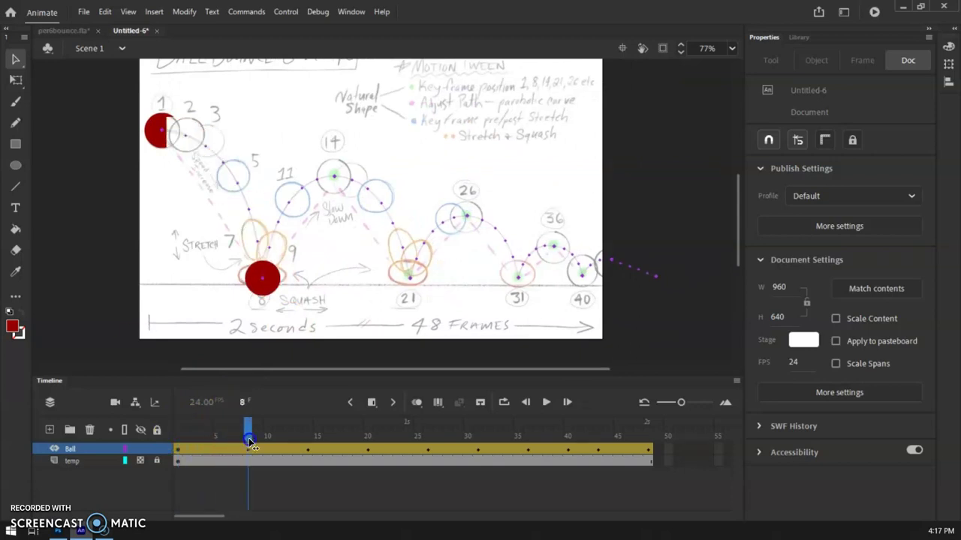
left_click(279, 284)
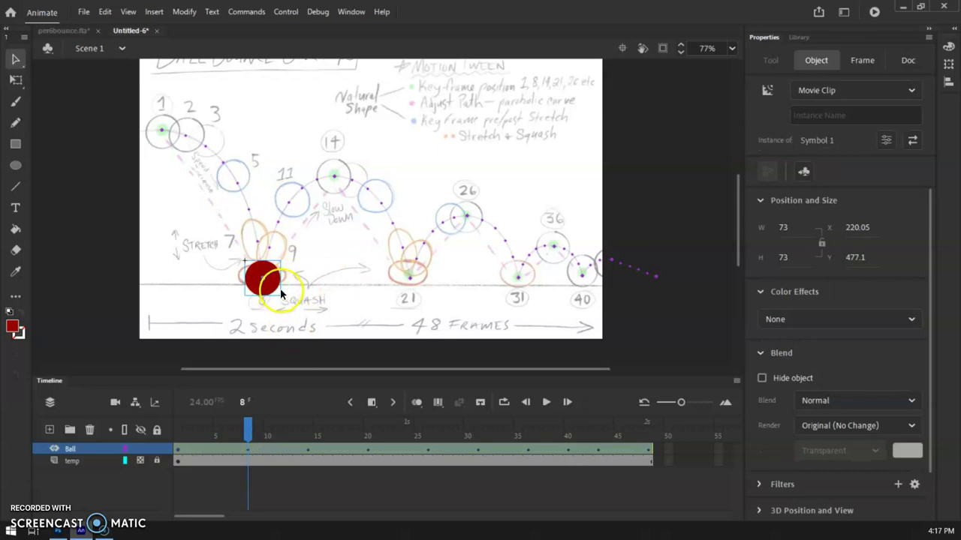
left_click(16, 79)
left_click(16, 79)
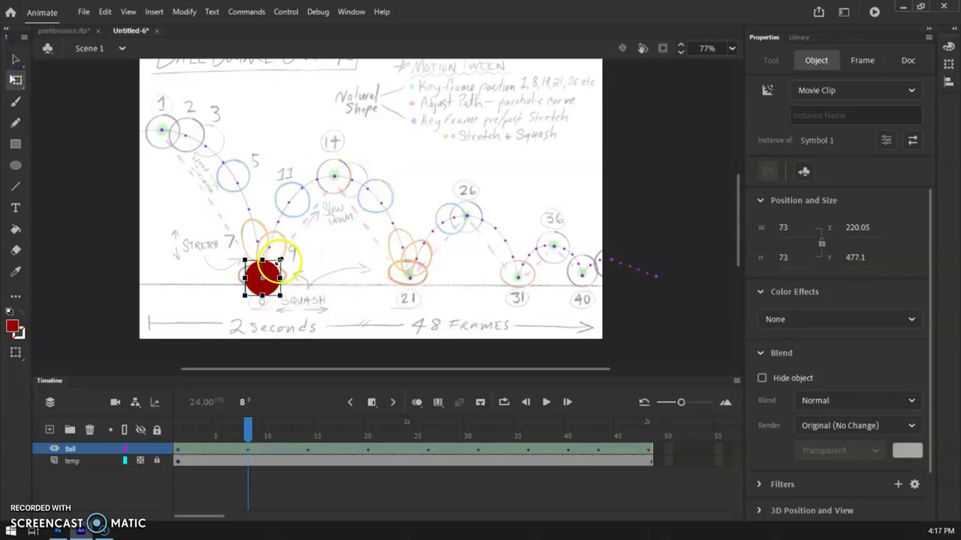
left_click_drag(281, 260, 291, 268)
key("ctrl+equal")
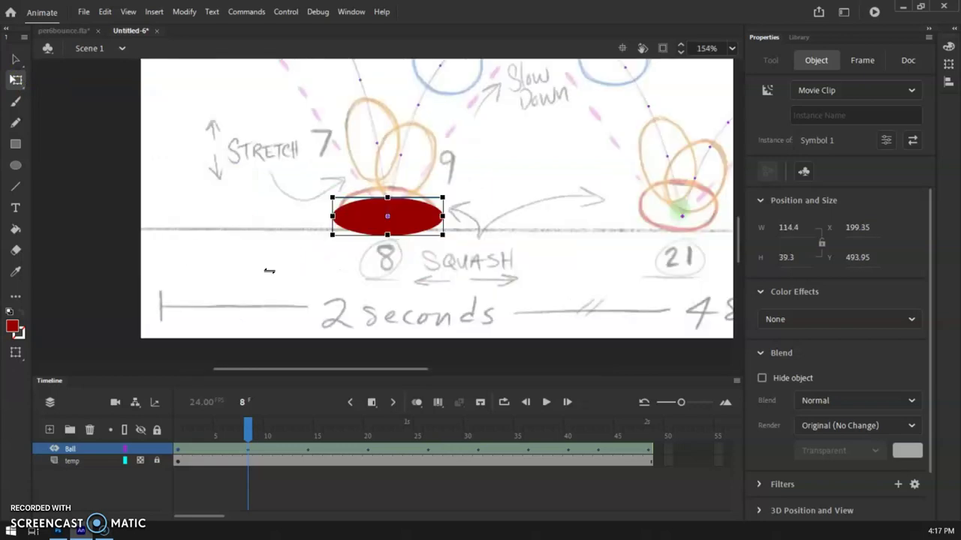
left_click_drag(505, 215, 499, 231)
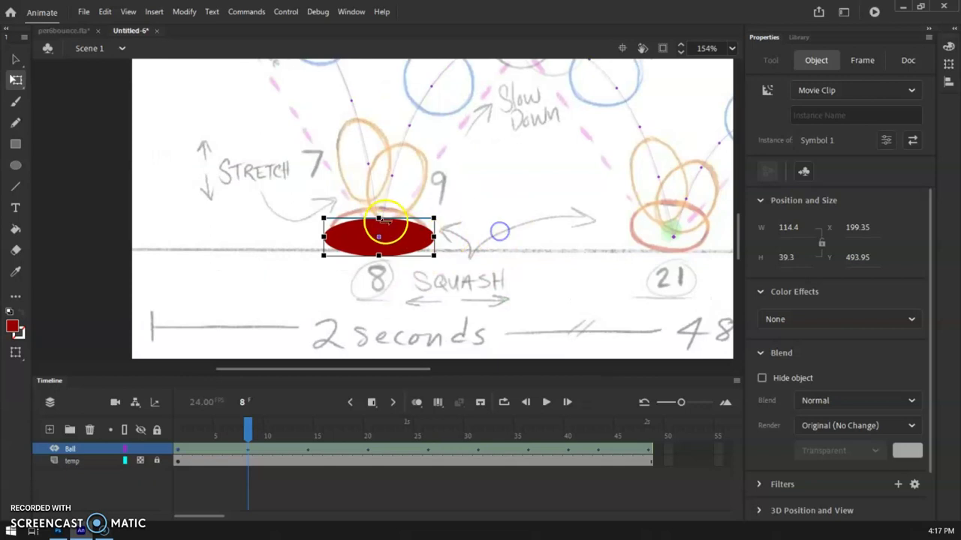
left_click_drag(379, 219, 411, 228)
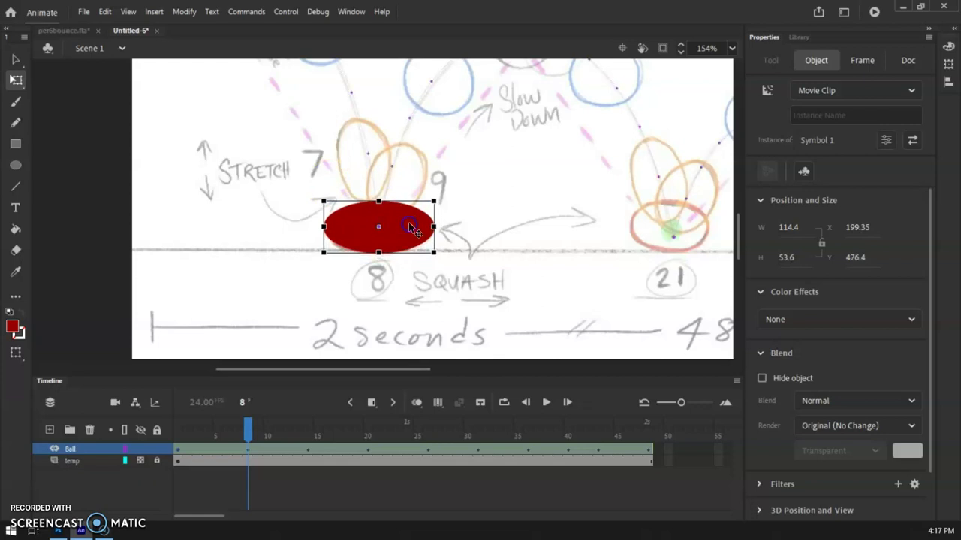
key("ctrl+minus")
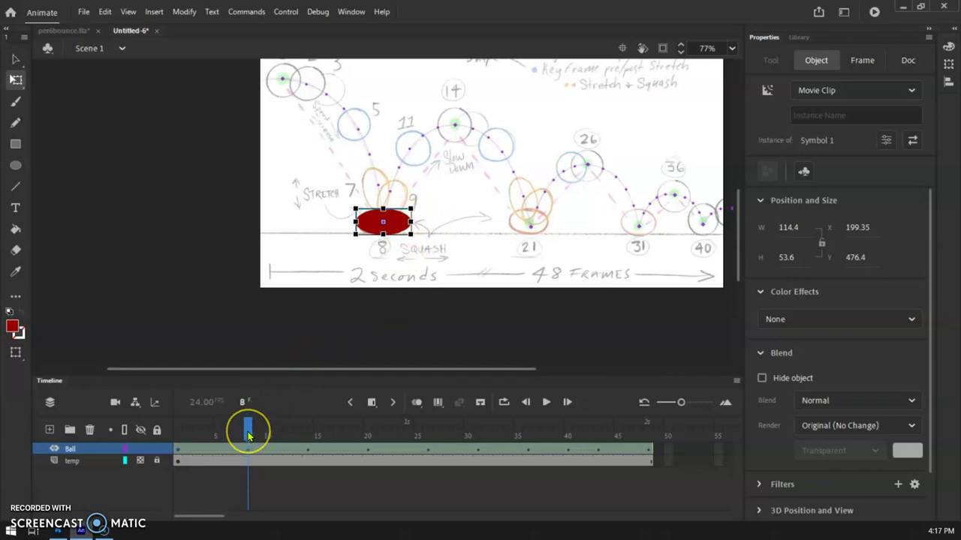
Revert the frame-8 ball from the squashed oval back to a round circle and deselect the tween span.
left_click_drag(247, 435, 185, 444)
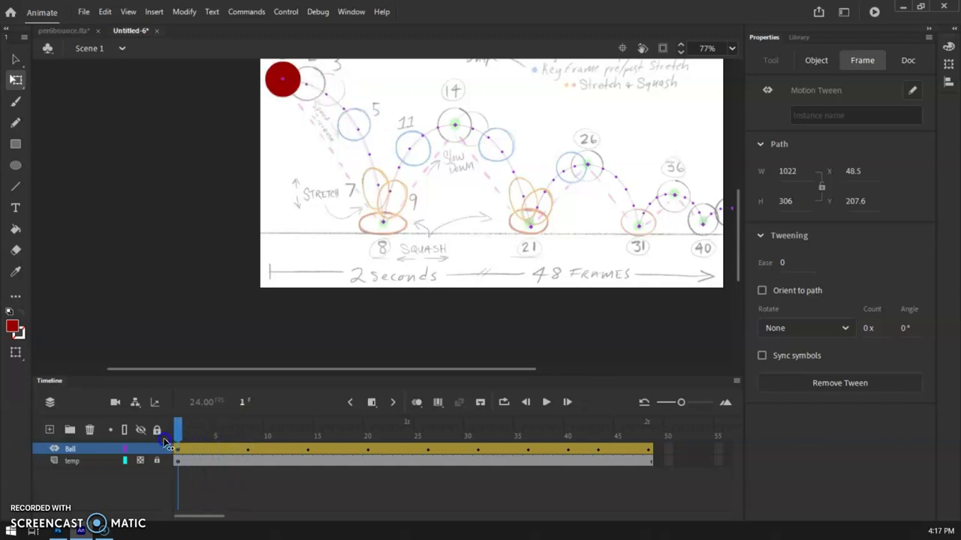
left_click(254, 450)
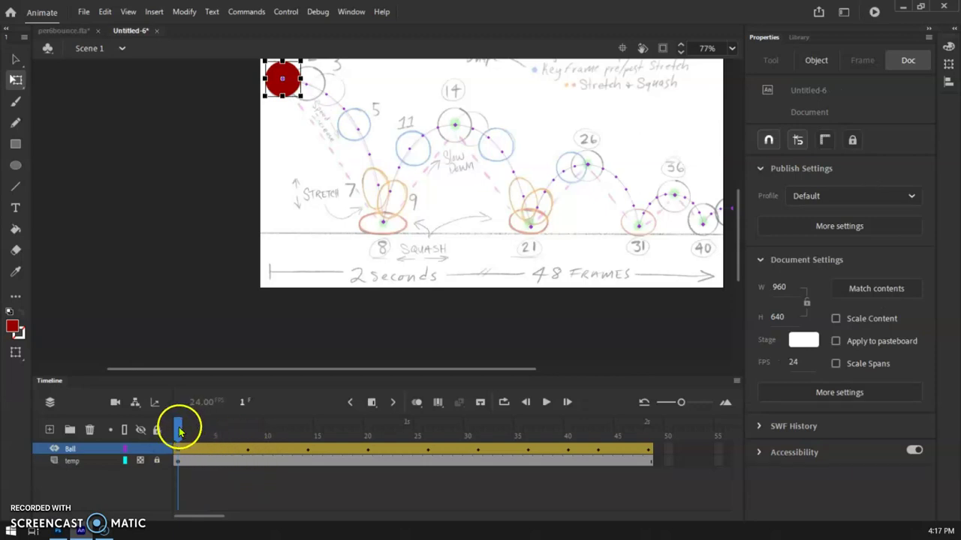
left_click_drag(180, 428, 206, 438)
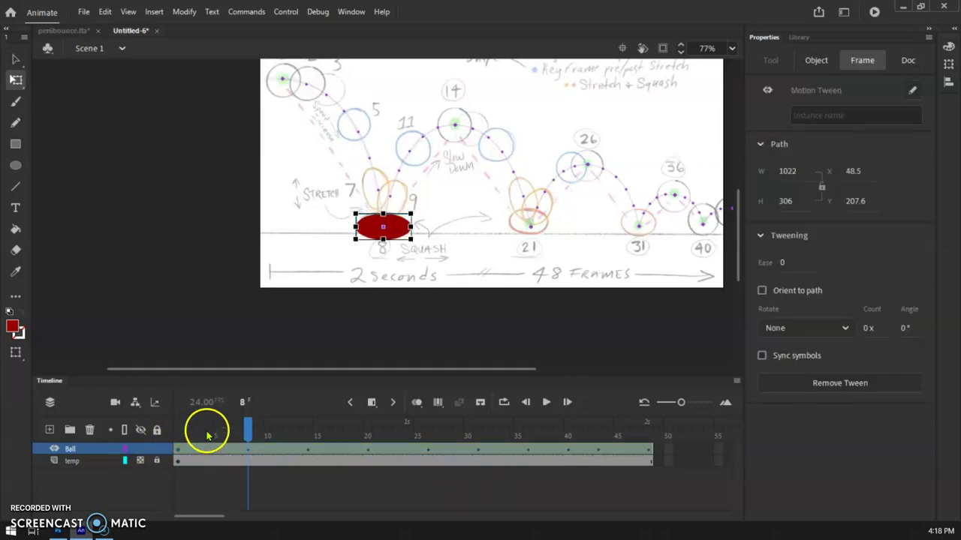
key("ctrl+z")
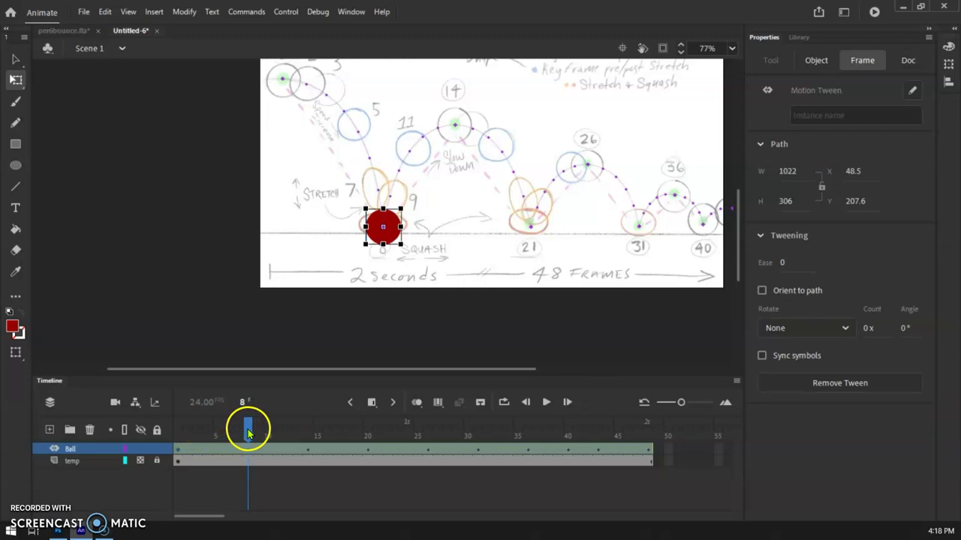
left_click(701, 86)
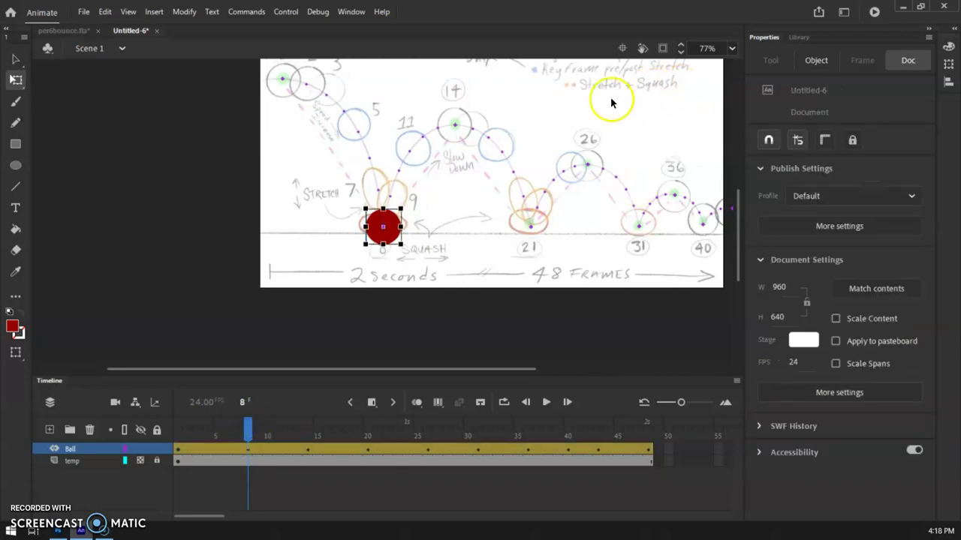
scroll(607, 101, "up", 3)
scroll(579, 140, "right", 2)
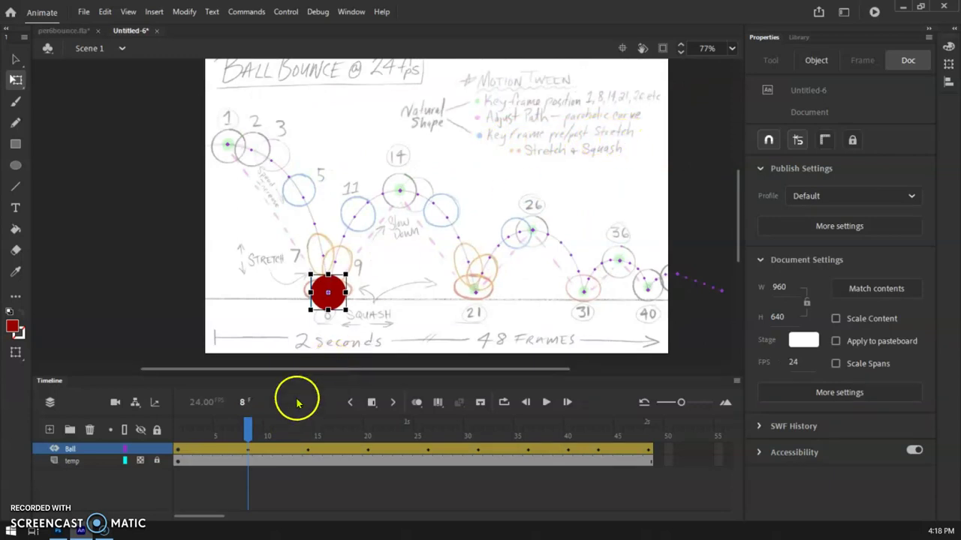
Insert tween keyframes at frames 5, 11 and 17.
left_click_drag(248, 428, 216, 427)
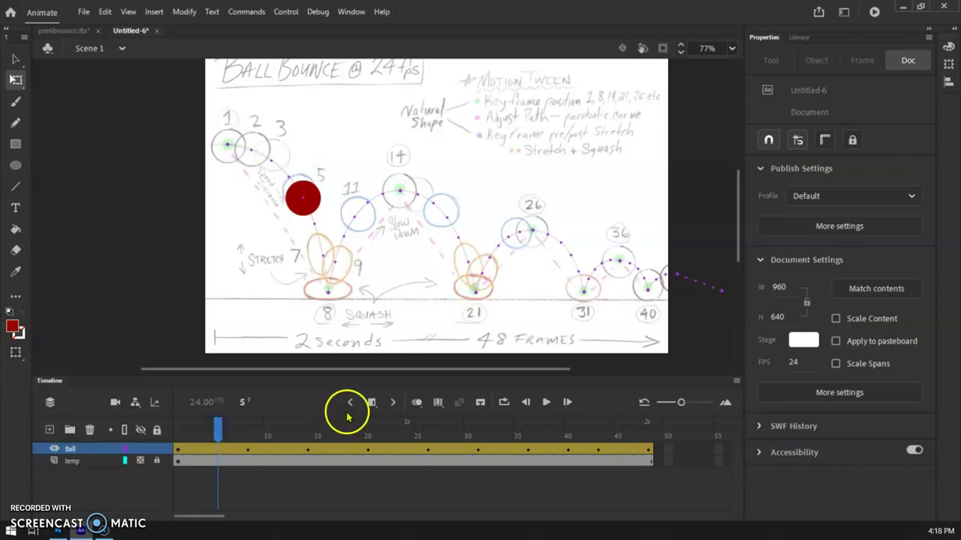
left_click(371, 404)
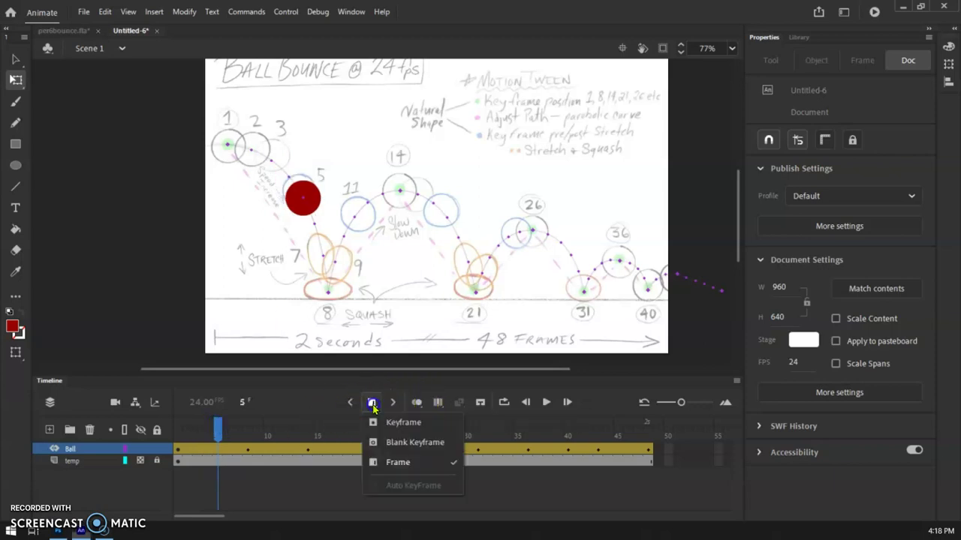
left_click(377, 423)
left_click_drag(219, 428, 275, 437)
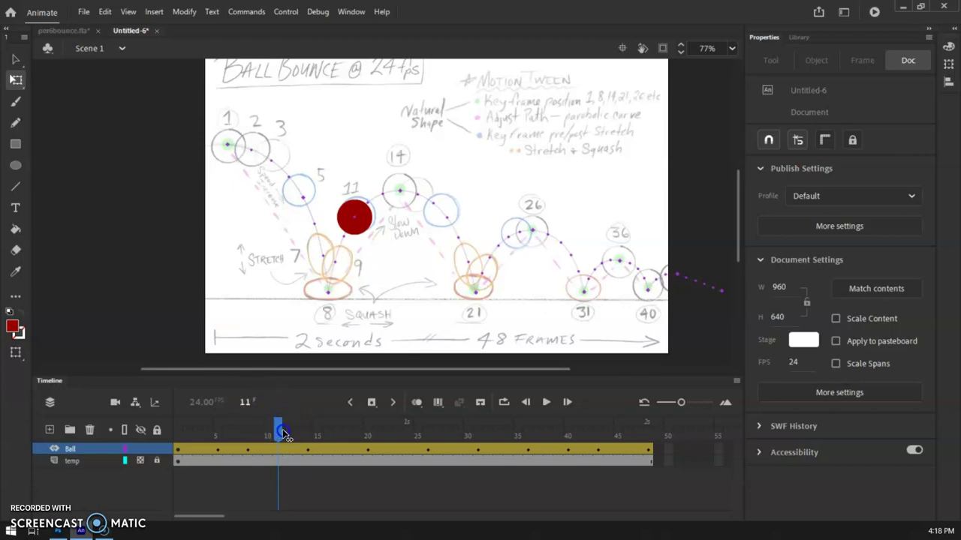
left_click(372, 402)
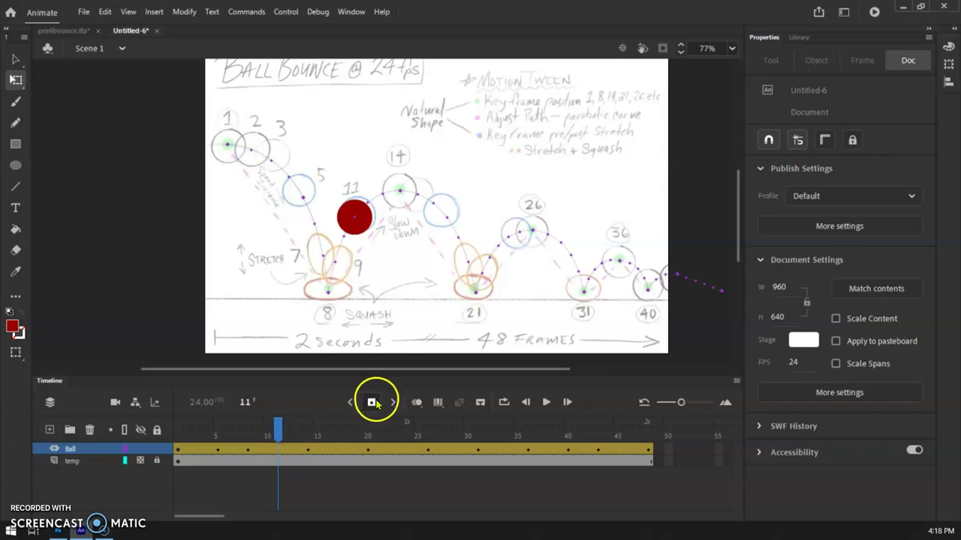
left_click_drag(276, 428, 338, 436)
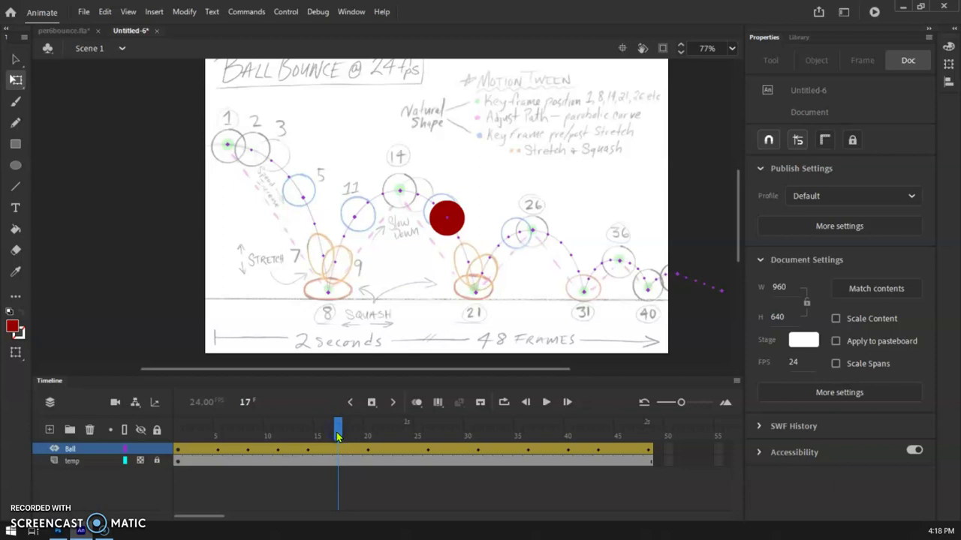
left_click(371, 403)
Add keyframes near frame 24 and at frames 29 and 34.
left_click_drag(337, 428, 459, 431)
left_click(370, 403)
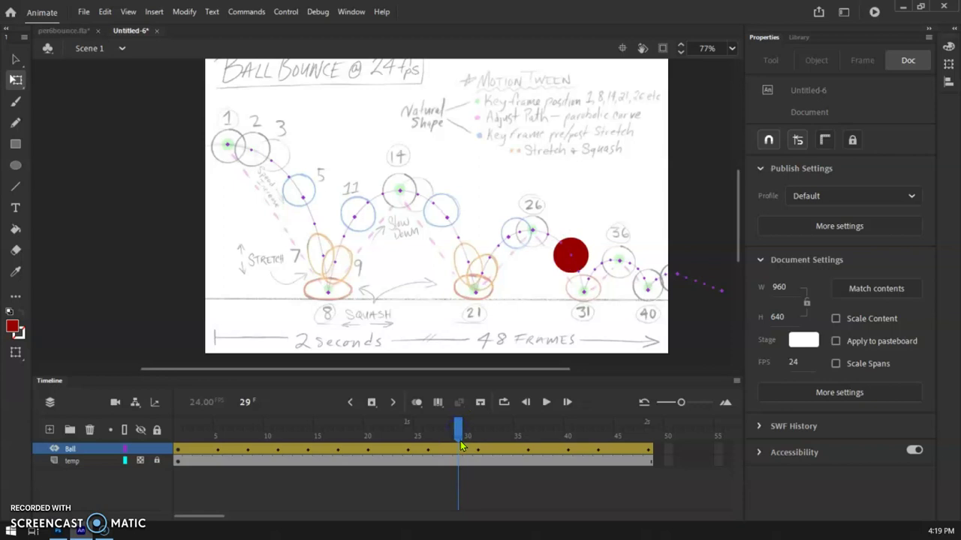
left_click(371, 401)
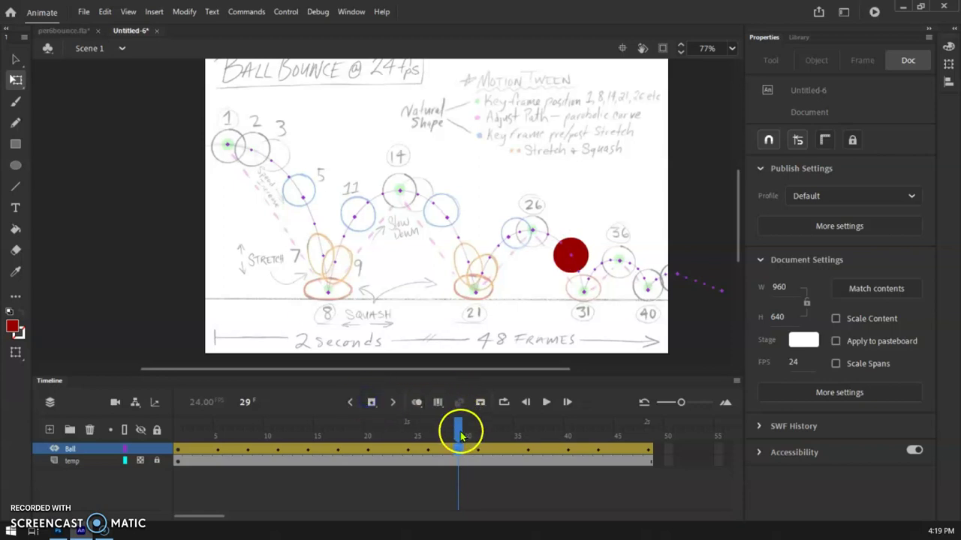
left_click_drag(461, 435, 509, 434)
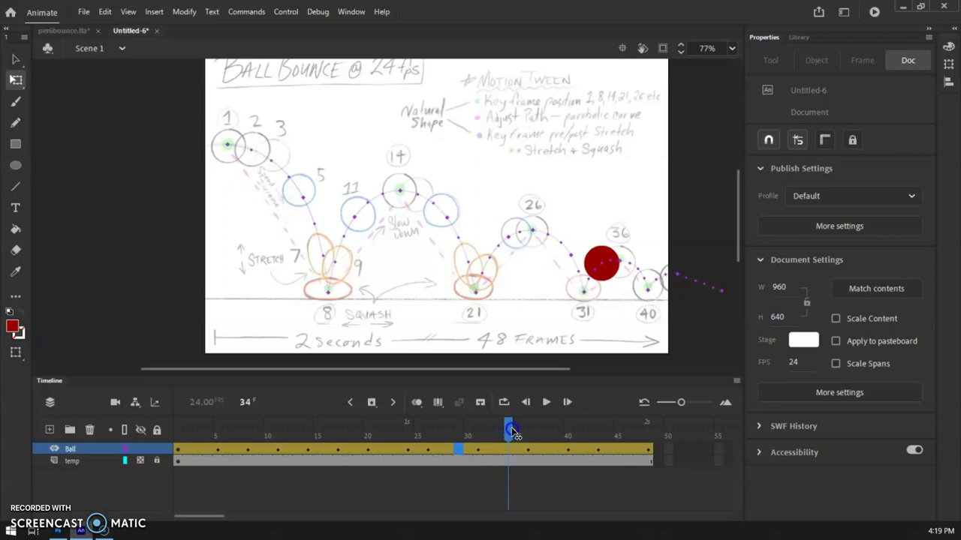
left_click(371, 401)
left_click_drag(509, 434, 178, 425)
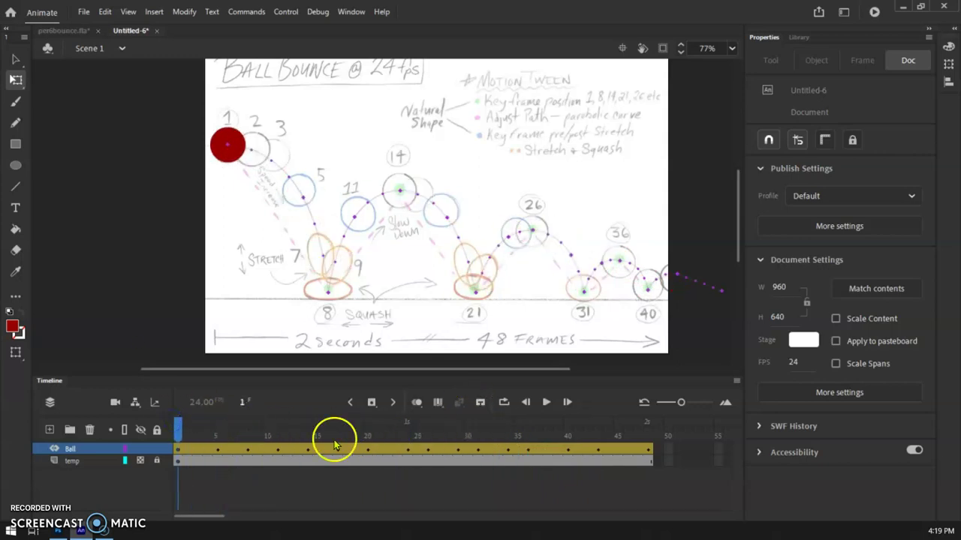
Play the bouncing ball animation, then move the playhead back to frame 7.
left_click(545, 403)
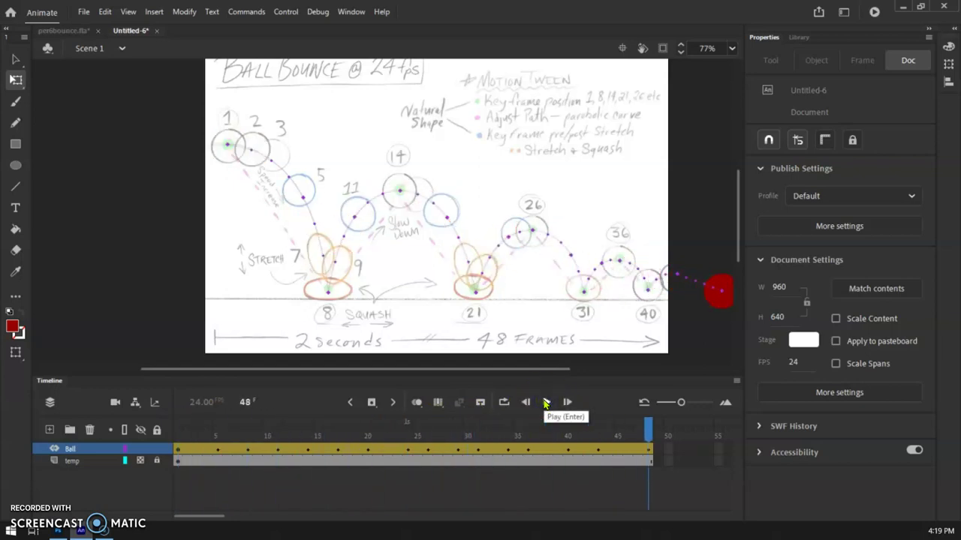
left_click_drag(648, 428, 239, 444)
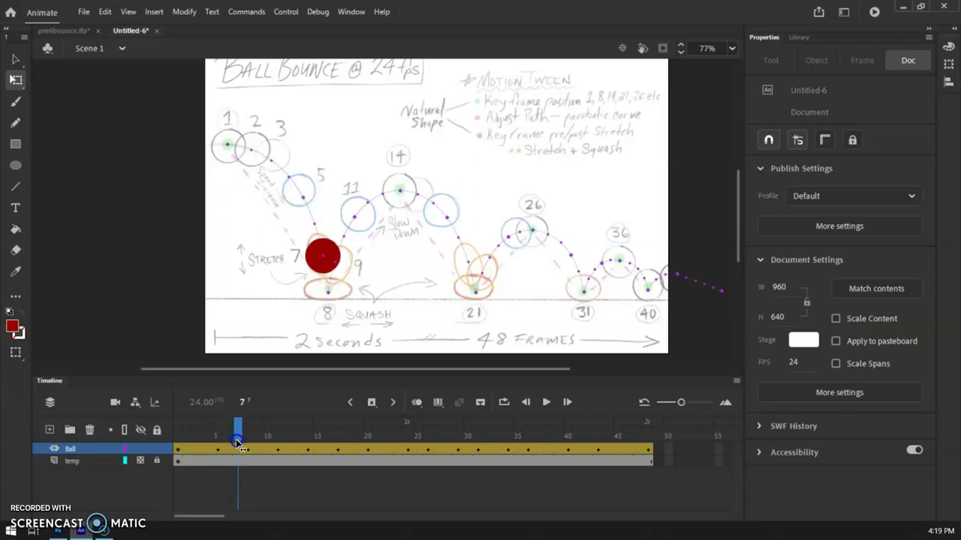
At frame 7, narrow the ball with Free Transform into a tall oval.
key("ctrl+equal")
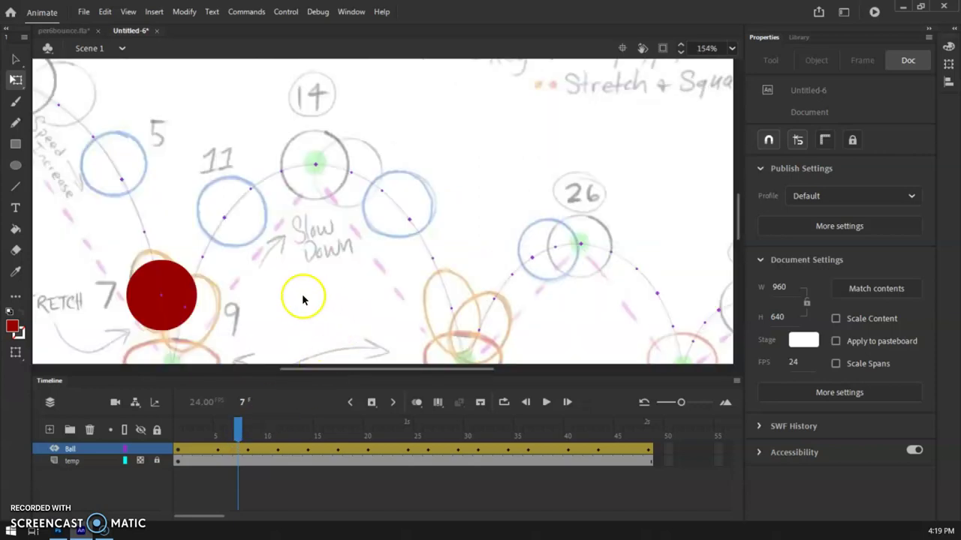
left_click_drag(247, 284, 338, 157)
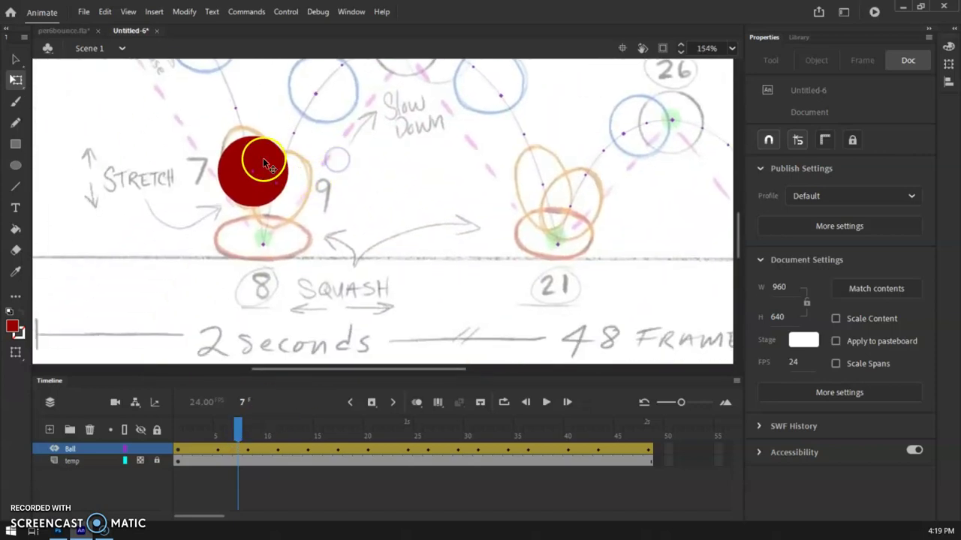
left_click(16, 81)
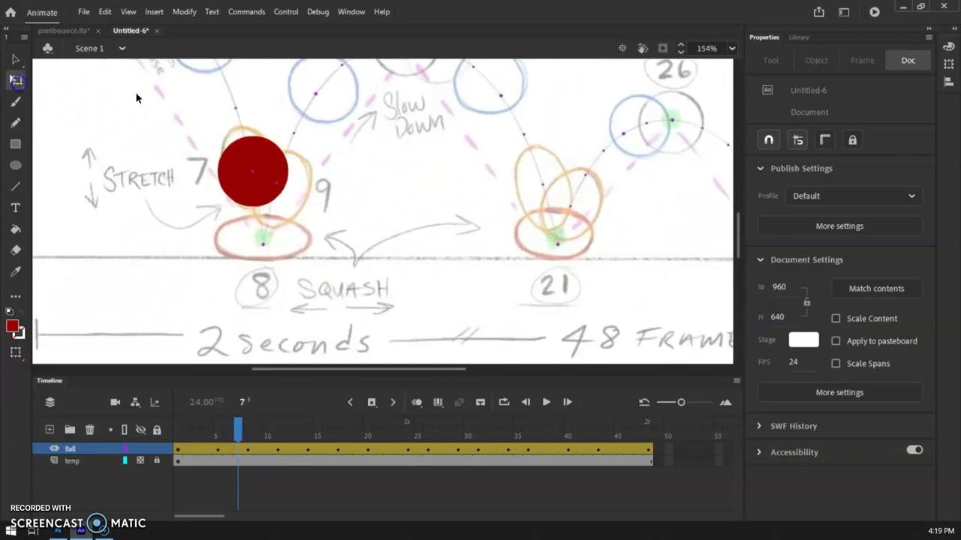
left_click(265, 150)
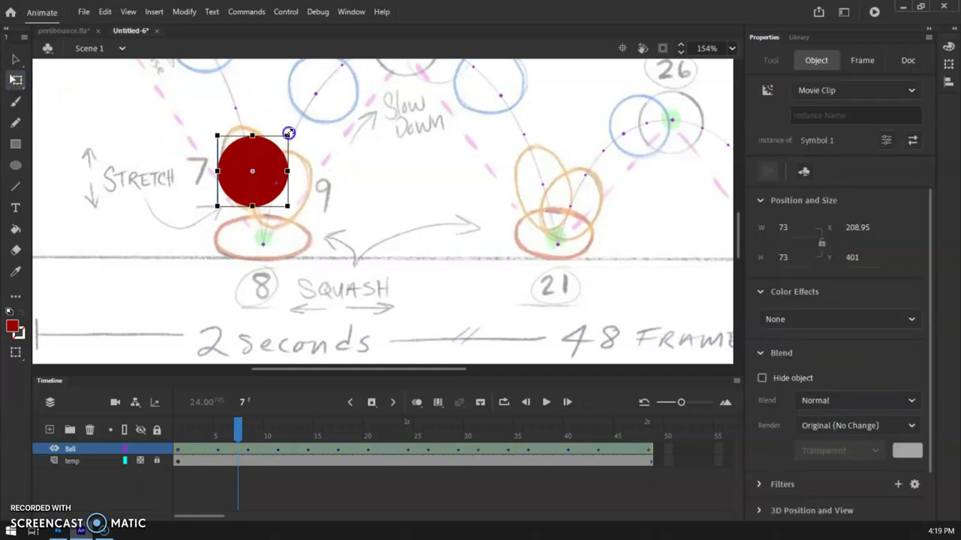
left_click_drag(288, 133, 280, 124)
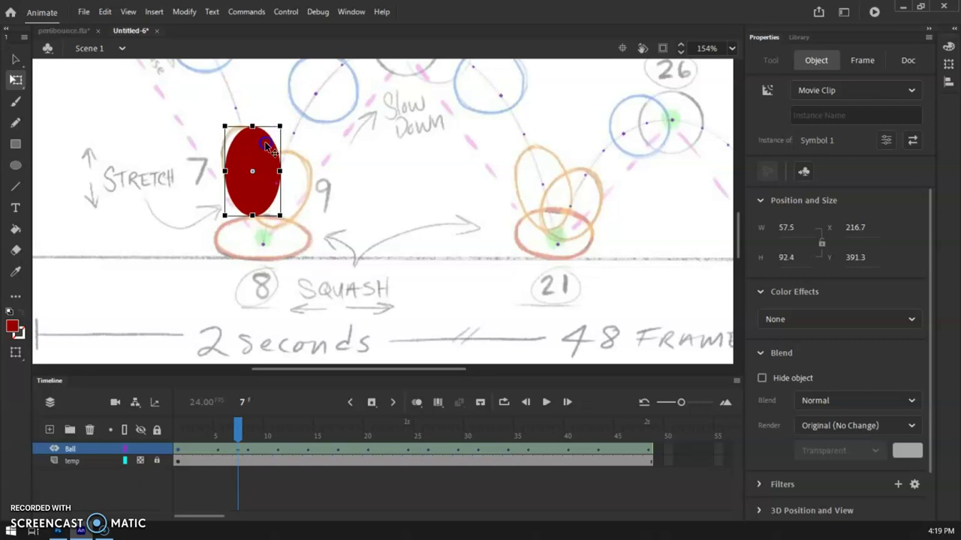
Turn on onion skinning and tilt the stretched ball along its falling path.
left_click(417, 402)
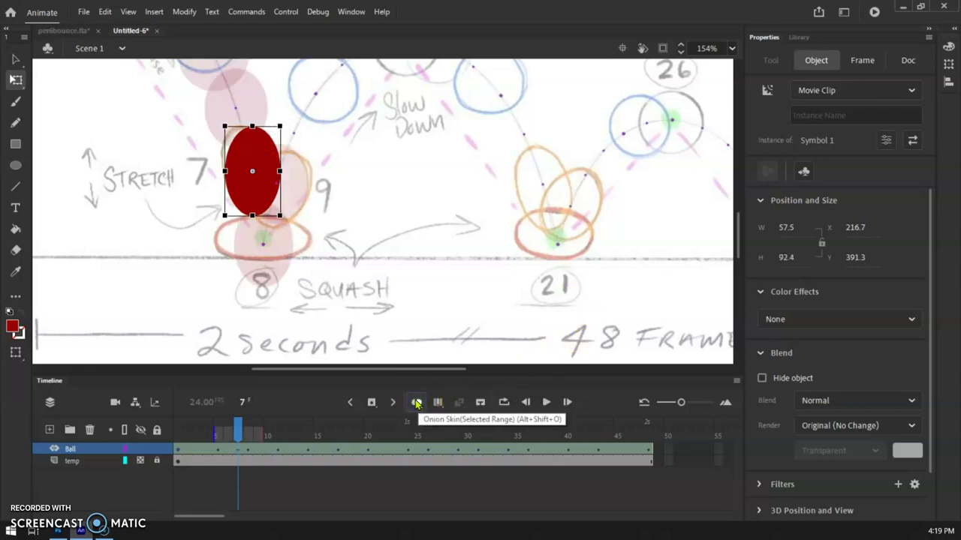
key("ctrl+minus")
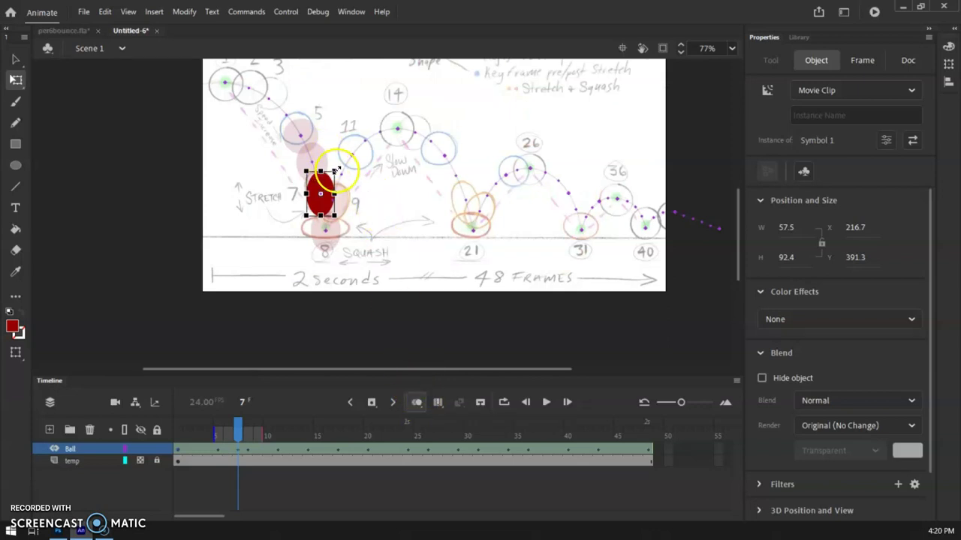
key("ctrl+equal")
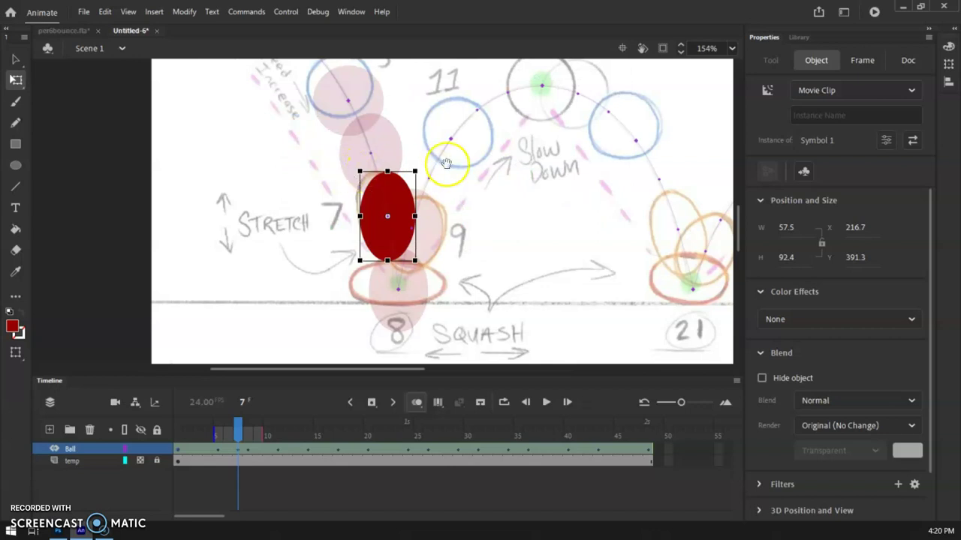
left_click_drag(432, 157, 424, 171)
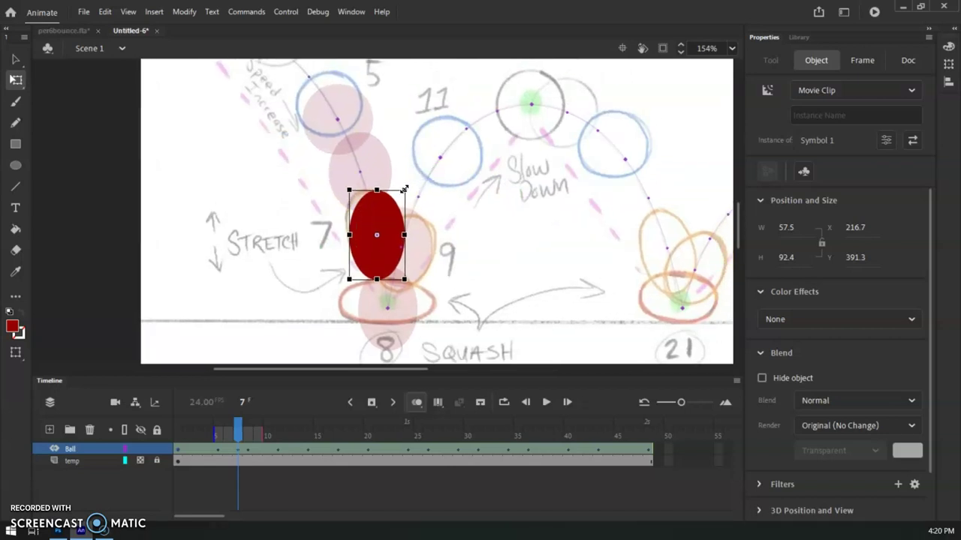
left_click_drag(406, 180, 399, 177)
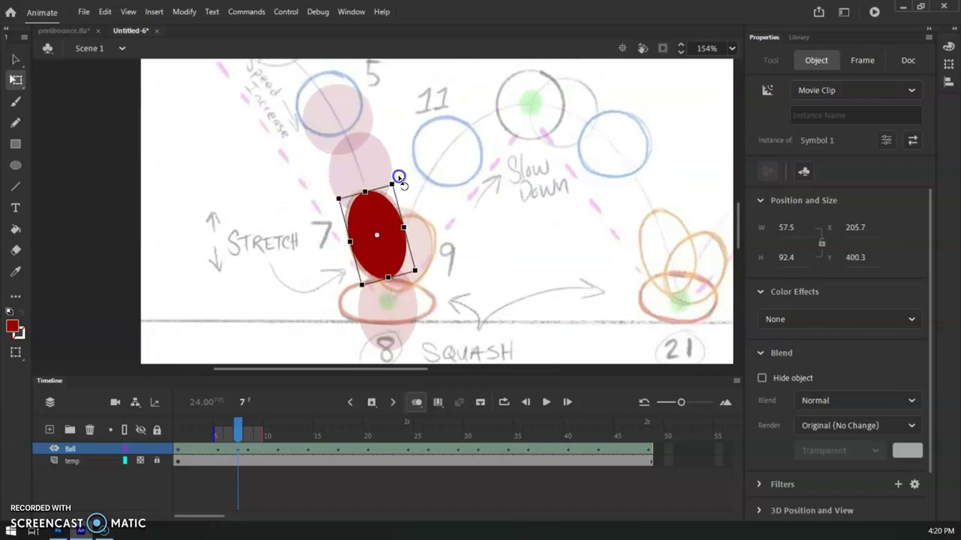
left_click(333, 100)
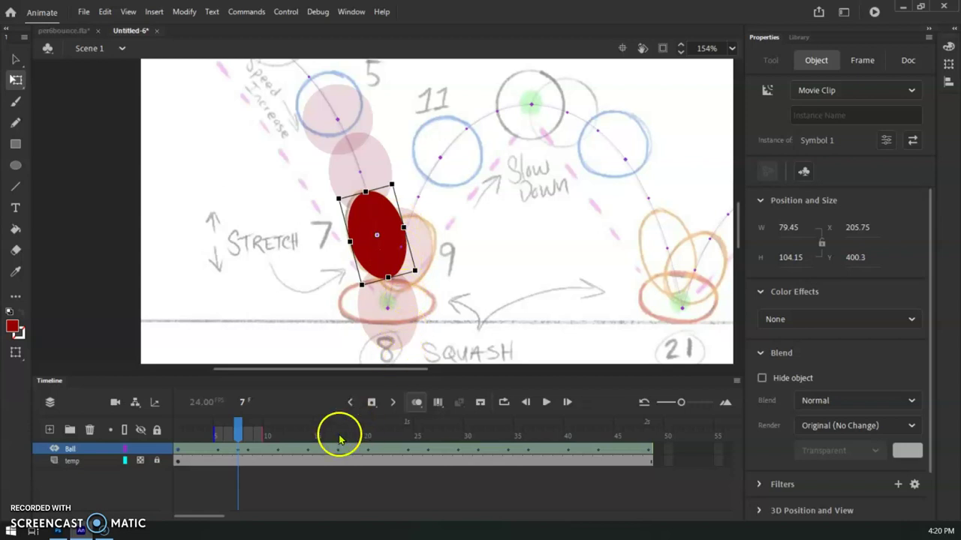
left_click(238, 433)
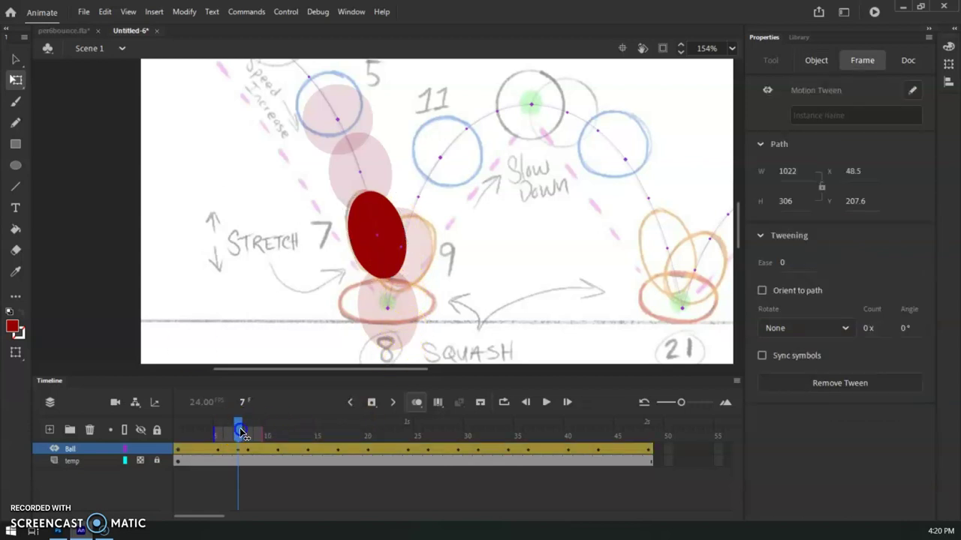
Flatten the frame-8 ball into a level 105.45 × 56.6 ellipse on the ground line.
mouse_move(240, 433)
left_mouse_down()
mouse_move(222, 435)
mouse_move(252, 436)
left_mouse_up()
left_click(382, 358)
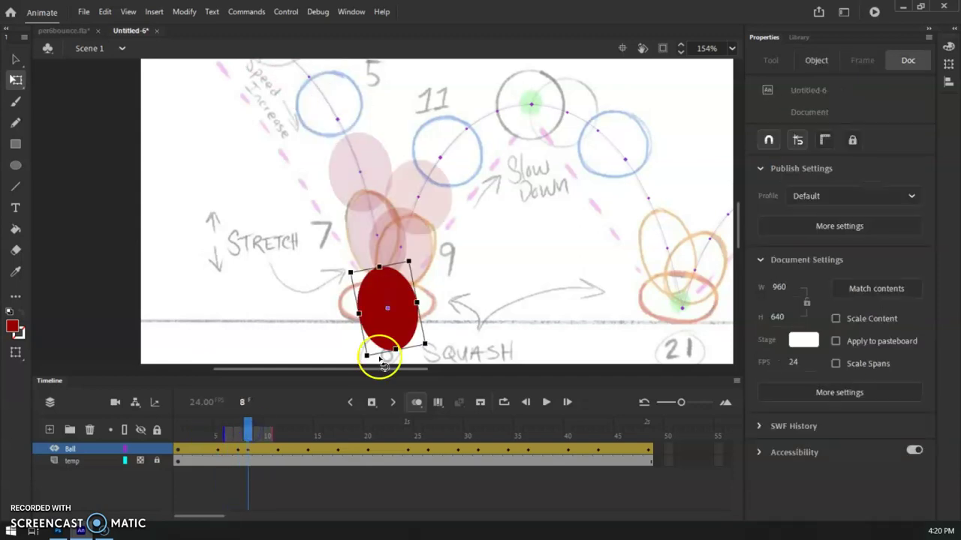
left_click_drag(413, 252, 448, 282)
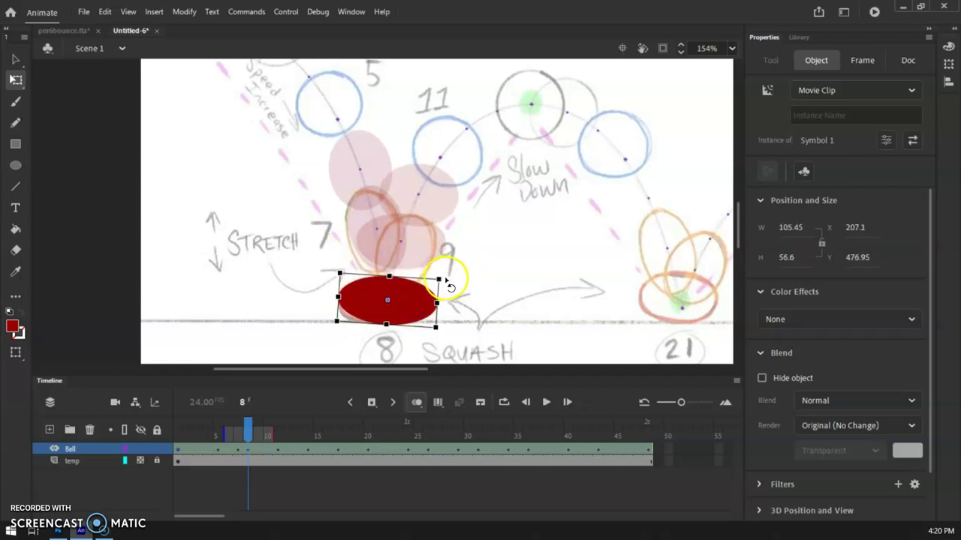
left_click_drag(445, 272, 445, 272)
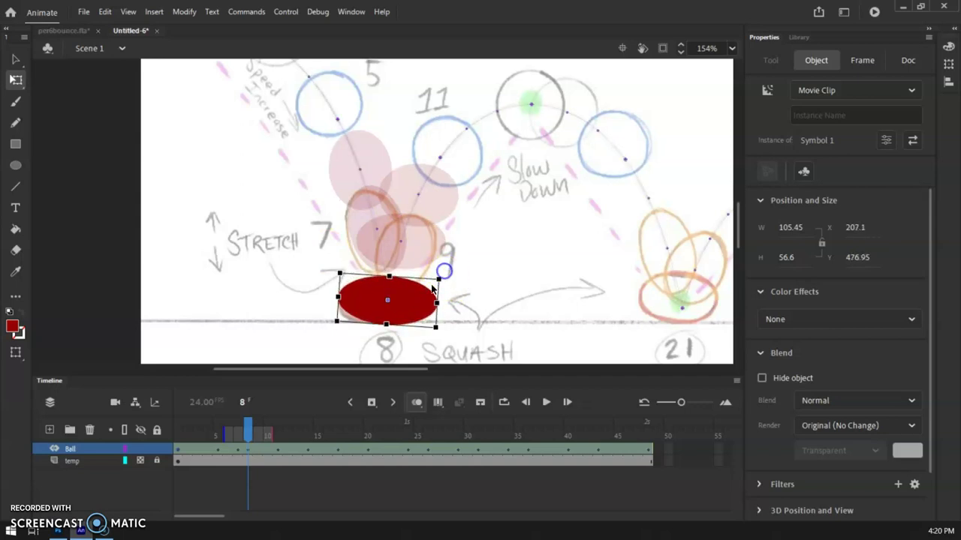
left_click(411, 299)
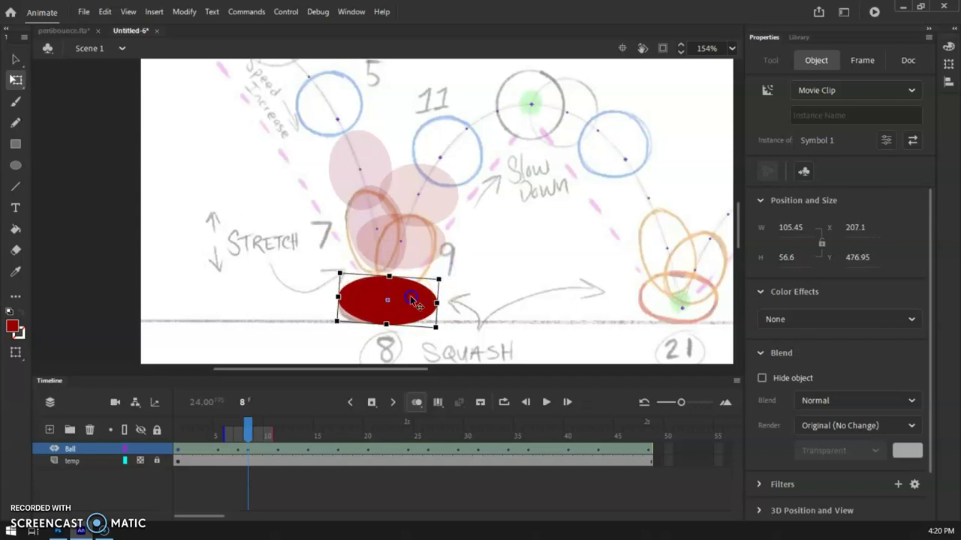
left_click(445, 278)
left_click_drag(445, 276, 443, 271)
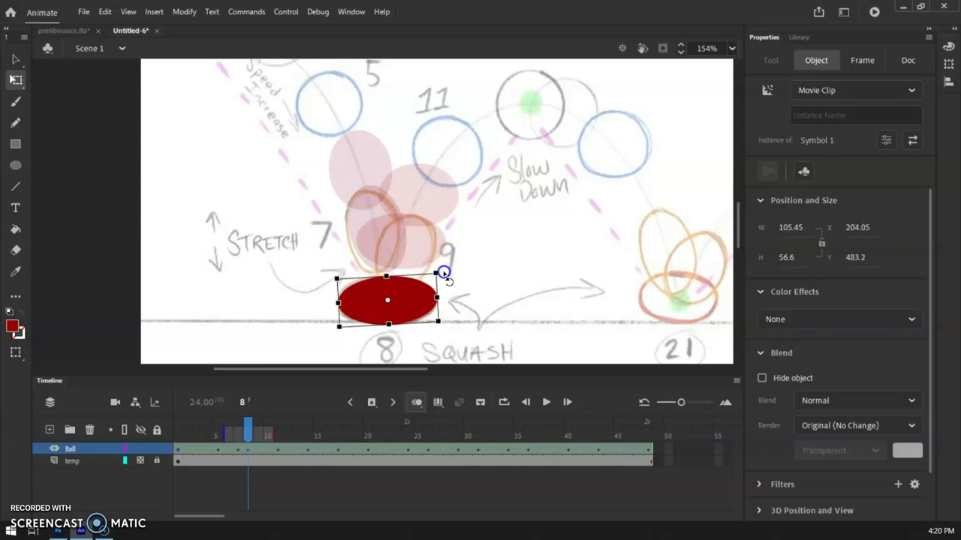
Stretch the frame-9 ball into a tall upward ellipse, then scrub frames 9–13 to check.
left_click(253, 435)
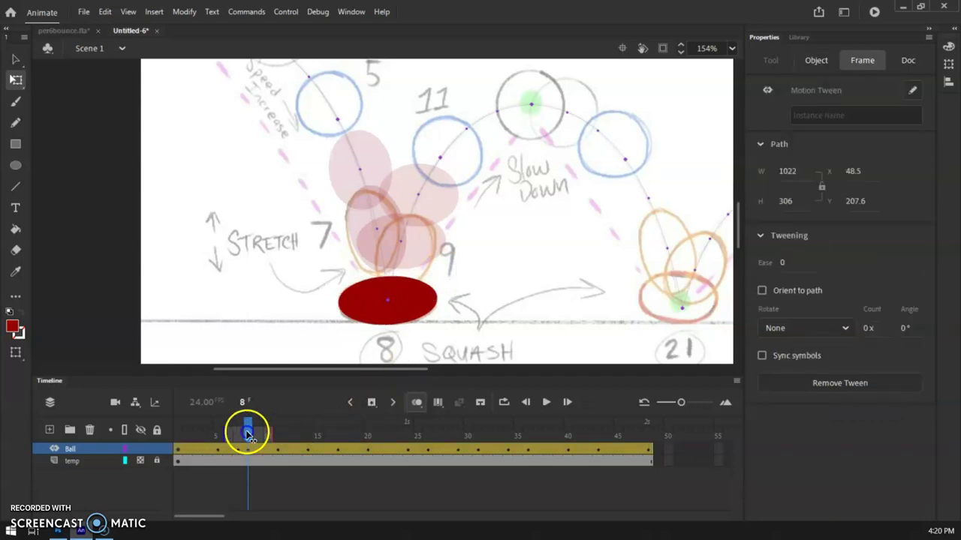
left_click(257, 435)
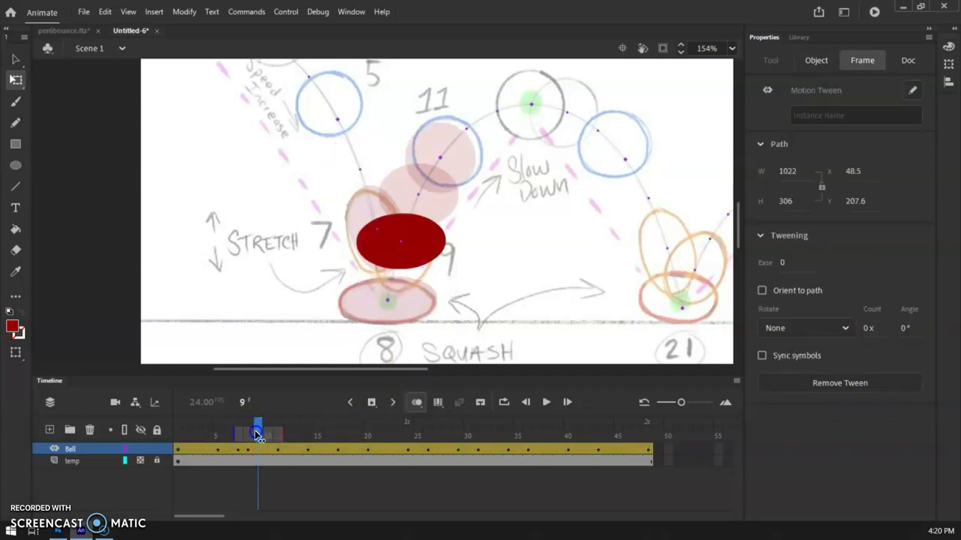
left_click(257, 435)
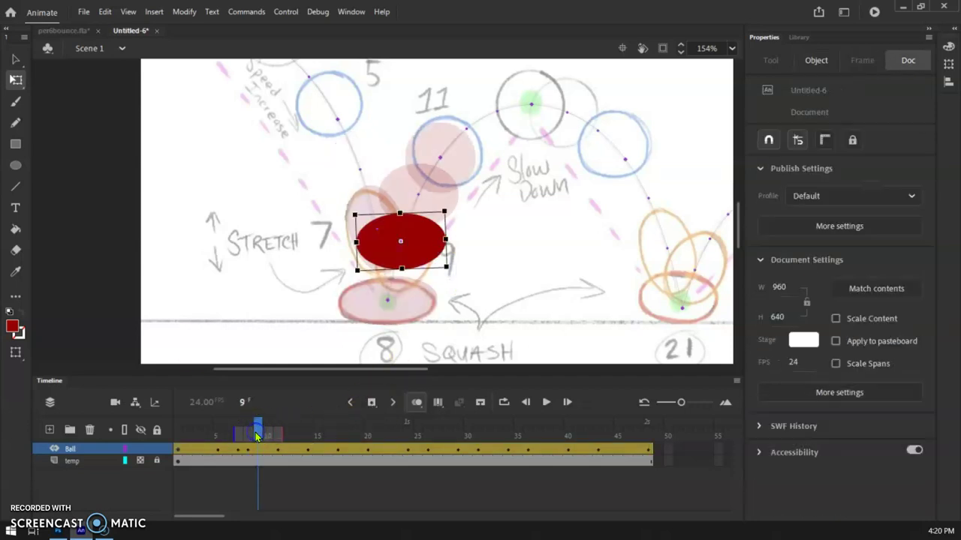
left_click(450, 212)
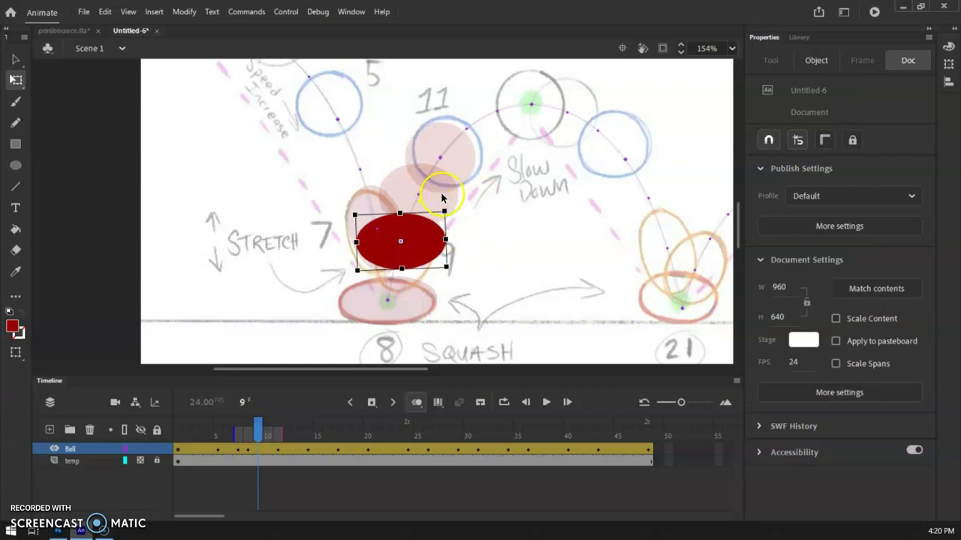
left_click_drag(444, 210, 436, 205)
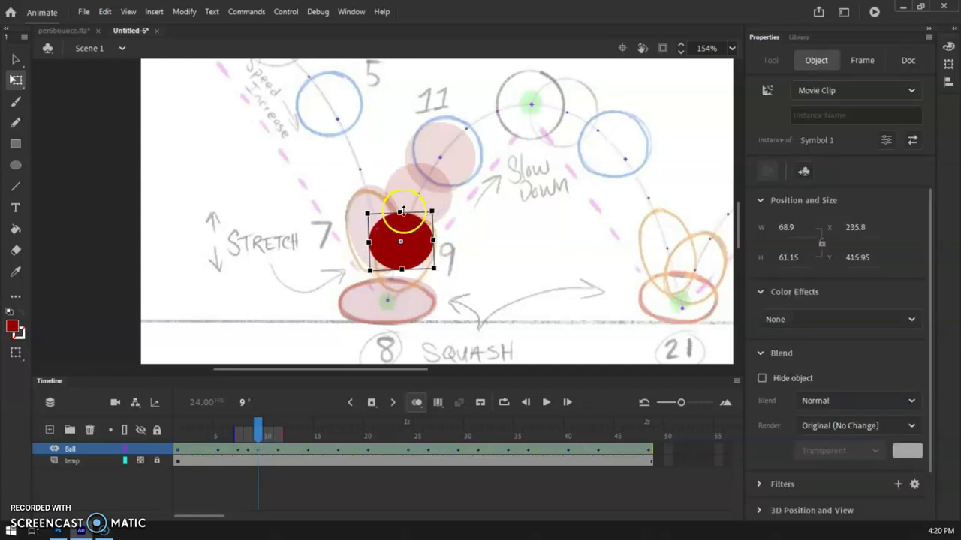
left_click_drag(401, 212, 426, 239)
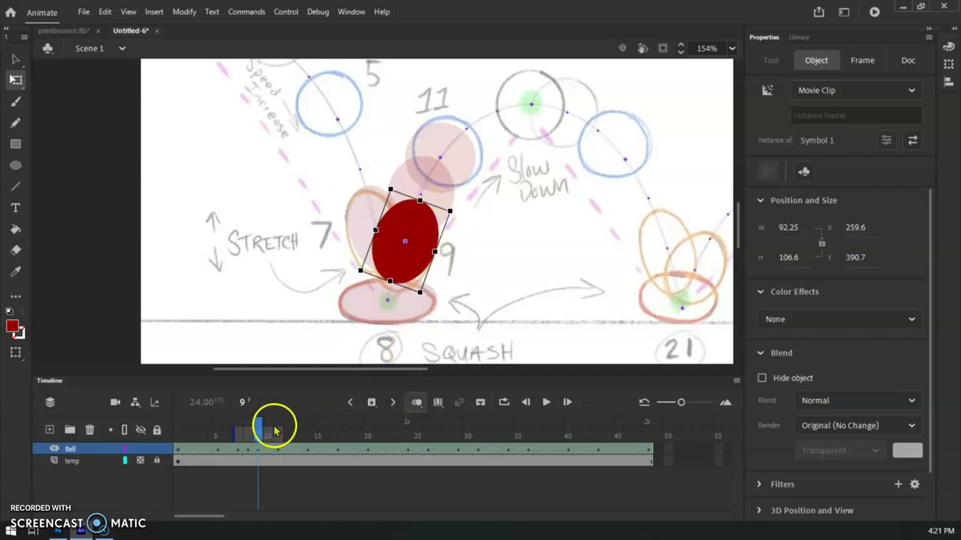
left_click(206, 343)
left_click_drag(223, 430, 359, 443)
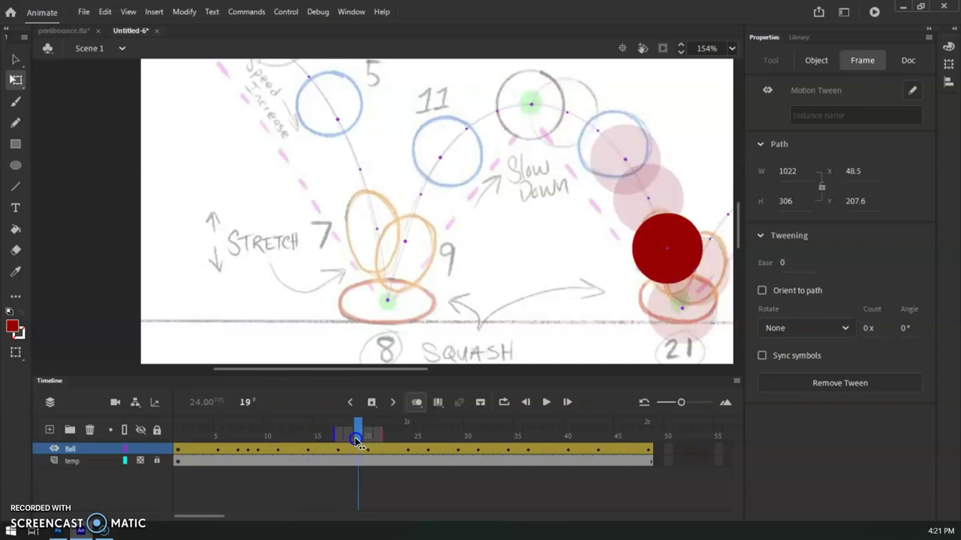
Stretch the frame-19 ball into a tall oval tilted toward the frame-21 bounce.
left_click_drag(575, 251, 352, 171)
mouse_move(358, 431)
left_mouse_down()
mouse_move(337, 431)
mouse_move(359, 433)
left_mouse_up()
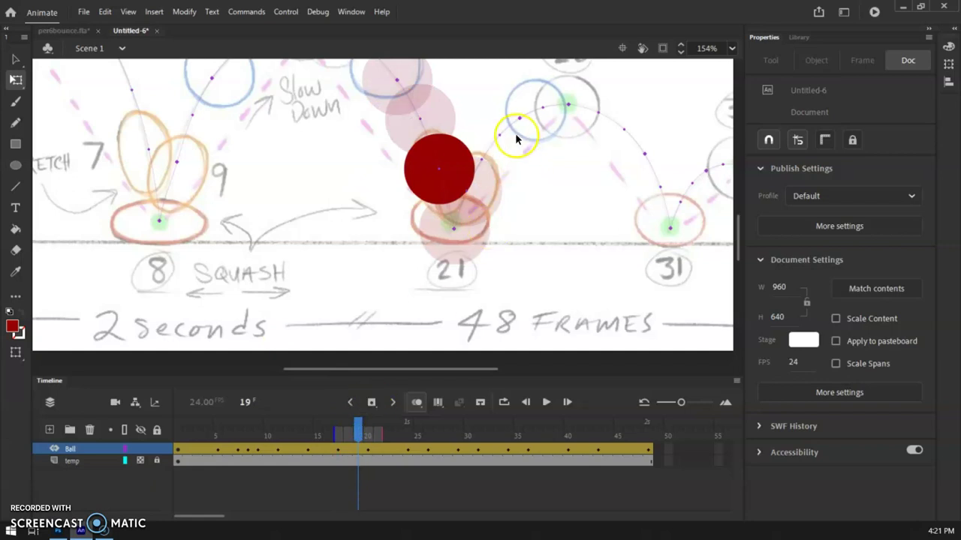
left_click(462, 160)
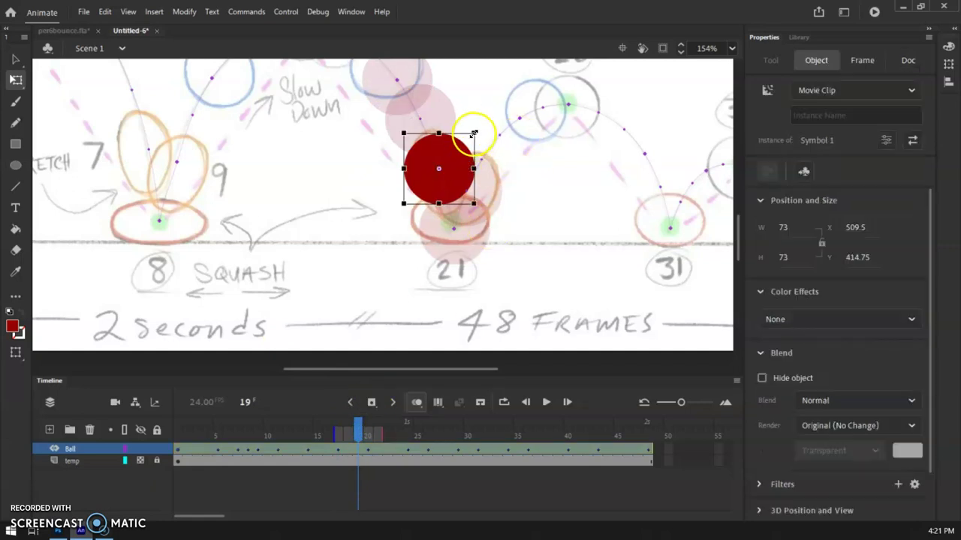
left_click_drag(474, 132, 457, 118)
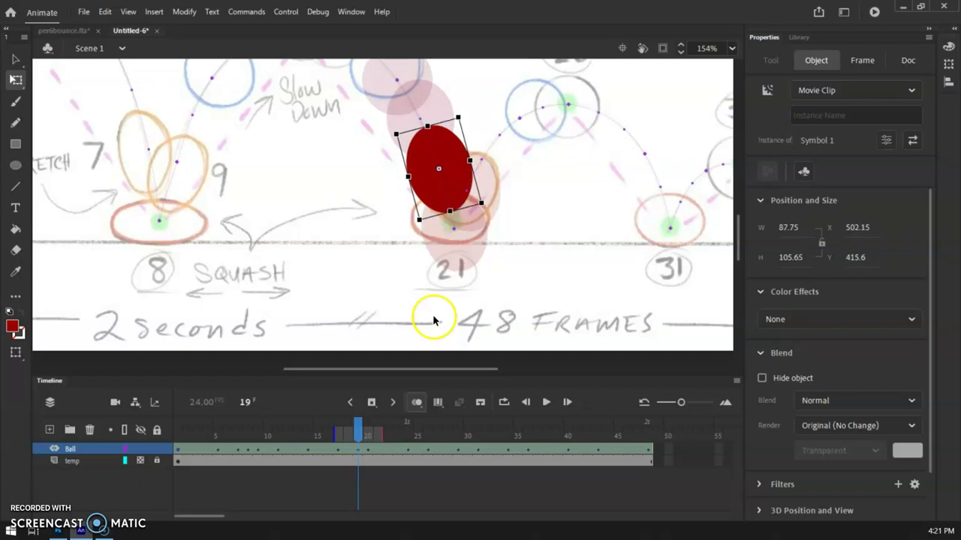
left_click(361, 433)
mouse_move(360, 433)
left_mouse_down()
mouse_move(368, 433)
mouse_move(358, 433)
left_mouse_up()
left_click(439, 169)
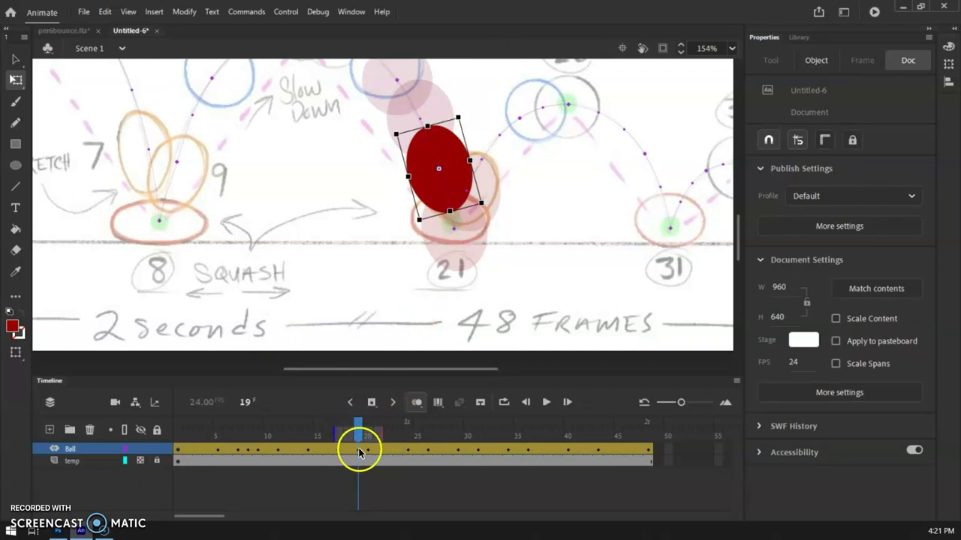
At frame 20, keep the ball an upright 81.2 × 65.05 oval and nudge it slightly left above the bounce.
left_click_drag(357, 429, 365, 428)
left_click(471, 222)
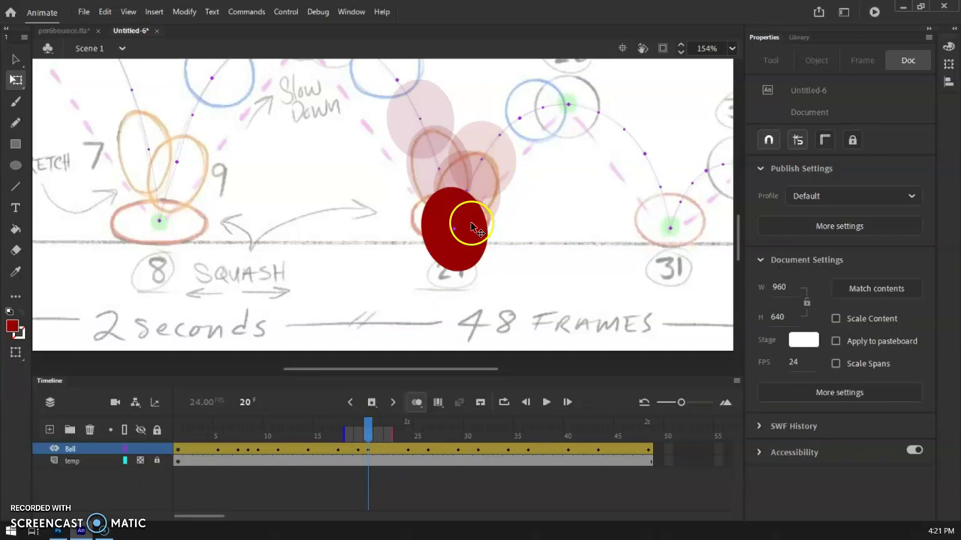
mouse_move(491, 184)
left_mouse_down()
mouse_move(489, 193)
mouse_move(497, 179)
mouse_move(451, 187)
mouse_move(452, 207)
mouse_move(486, 229)
mouse_move(493, 224)
mouse_move(454, 204)
mouse_move(453, 192)
mouse_move(499, 192)
left_mouse_up()
left_click(494, 190)
key("ctrl+z")
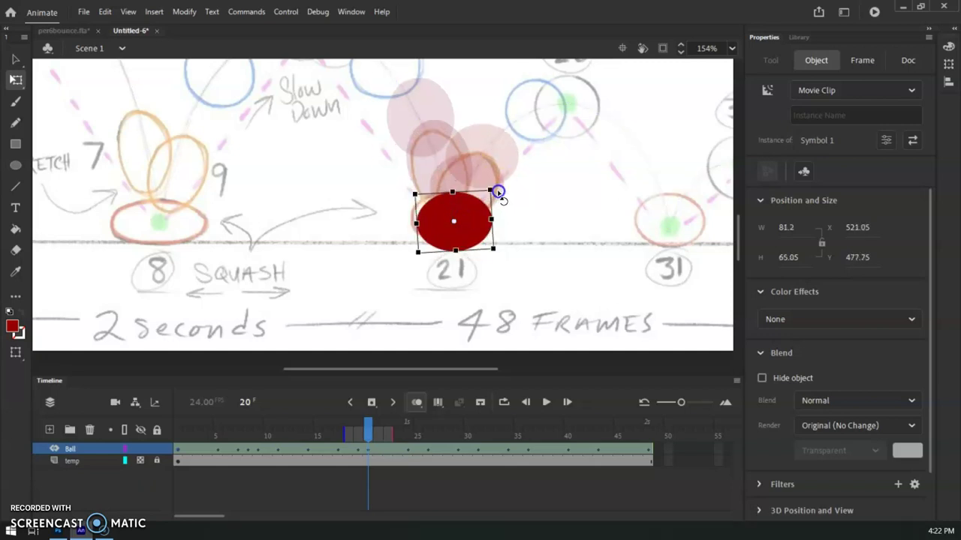
left_click_drag(475, 223, 471, 225)
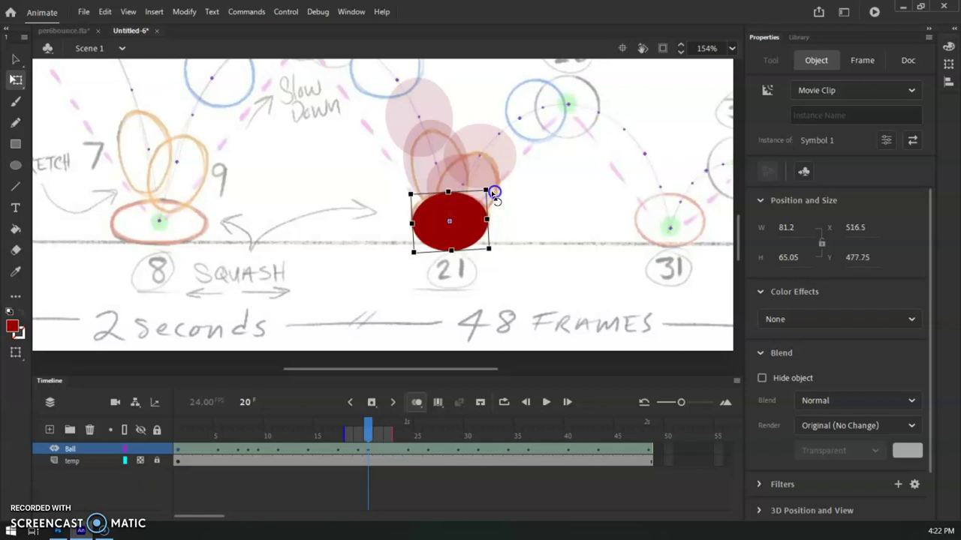
At frame 21, stretch the ball narrower and taller, then tilt it clockwise along the rising path.
left_click_drag(368, 429, 378, 433)
left_click(377, 430)
left_click(462, 224)
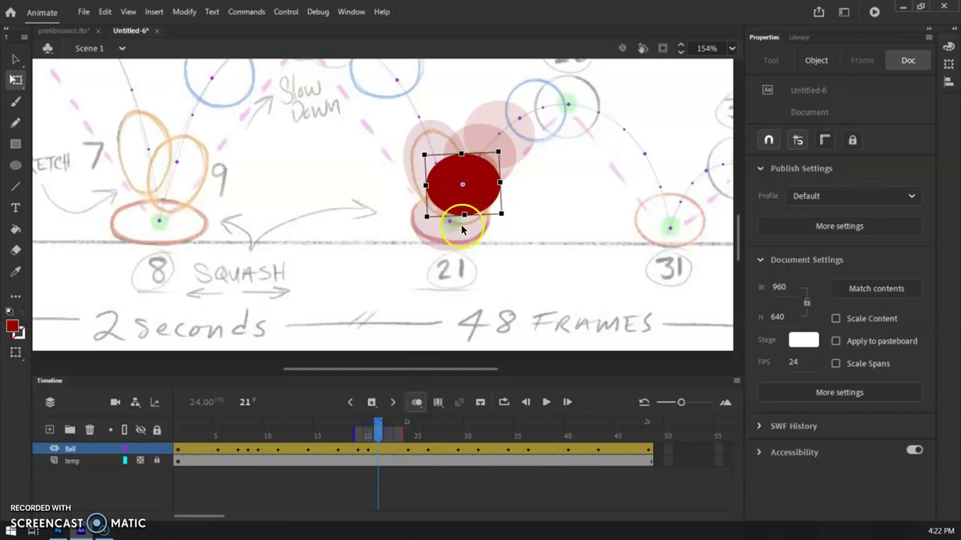
mouse_move(499, 151)
left_mouse_down()
mouse_move(502, 144)
mouse_move(489, 141)
left_mouse_up()
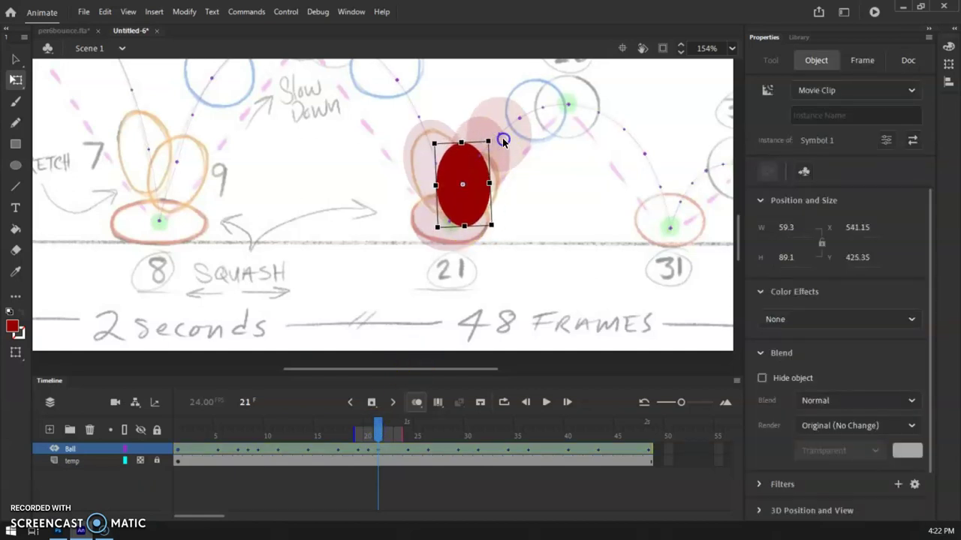
left_click(466, 159)
mouse_move(487, 139)
left_mouse_down()
mouse_move(493, 133)
mouse_move(504, 148)
mouse_move(486, 155)
mouse_move(484, 145)
left_mouse_up()
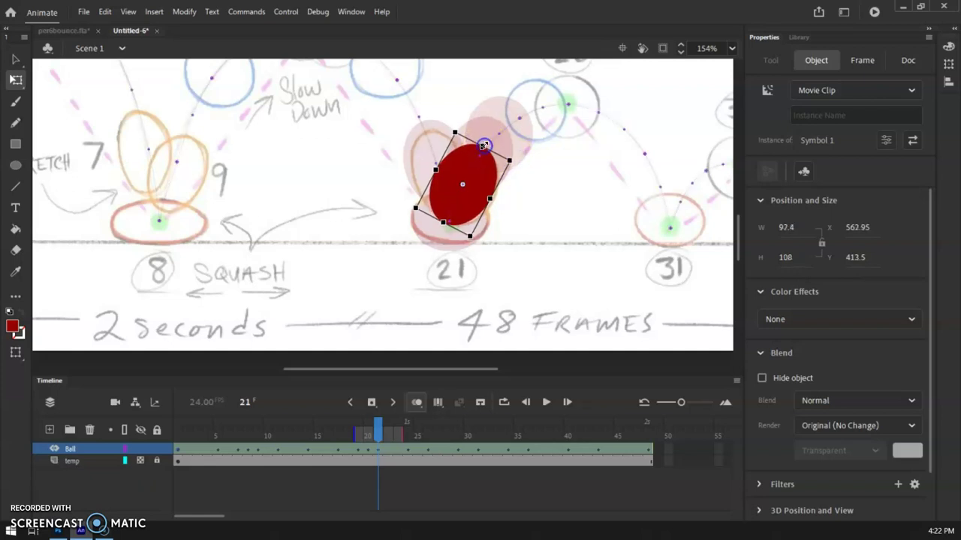
mouse_move(383, 428)
left_mouse_down()
mouse_move(450, 429)
mouse_move(397, 430)
left_mouse_up()
Zoom out to 77%, rewind to frame 1 and pan to show the sketch's title.
key("ctrl+minus")
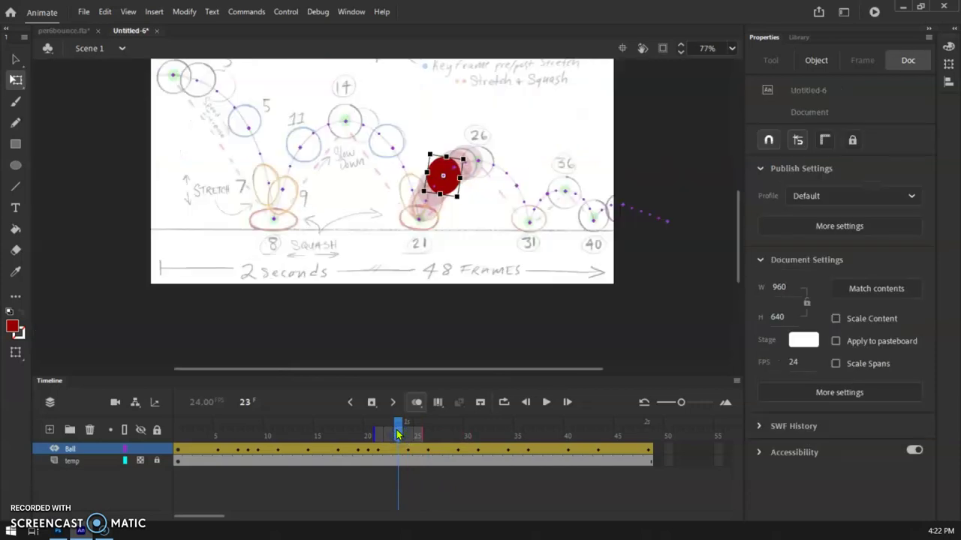
left_click_drag(399, 433, 118, 424)
left_click_drag(446, 228, 436, 349)
Play the bounce animation through to frame 48 several times.
left_click(547, 402)
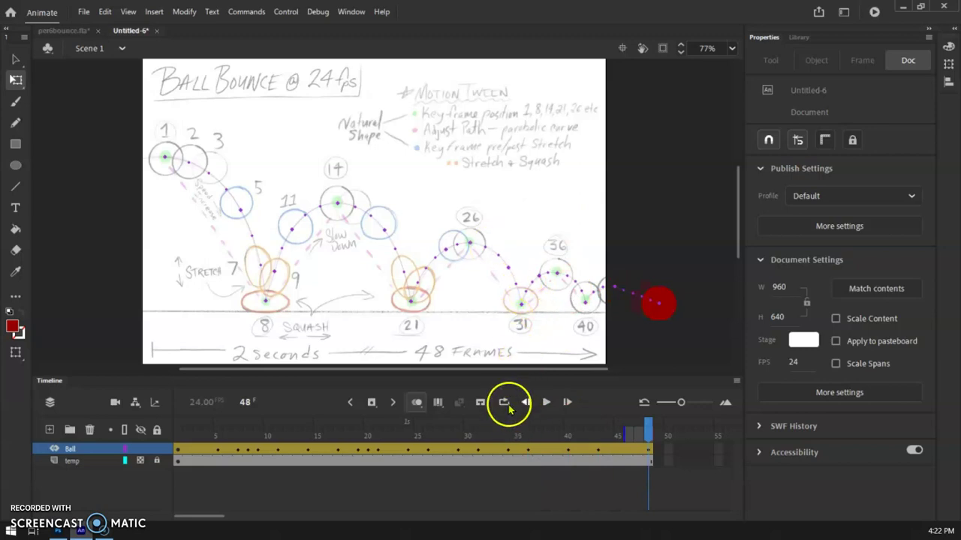
left_click(546, 402)
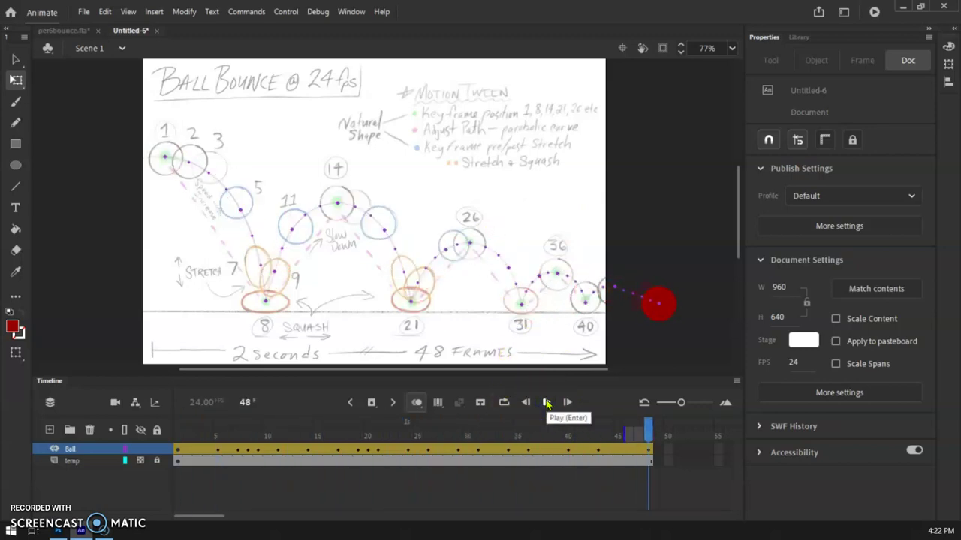
left_click(546, 403)
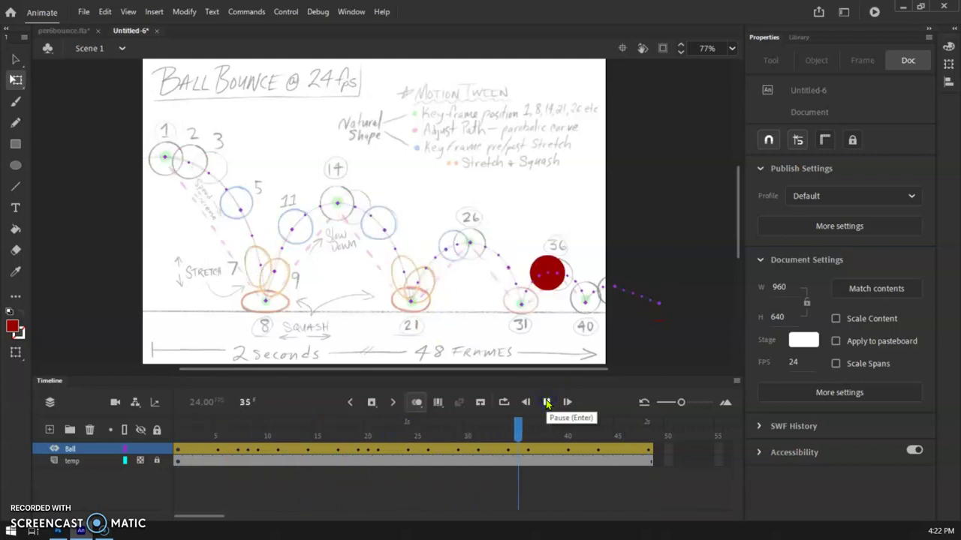
left_click(546, 402)
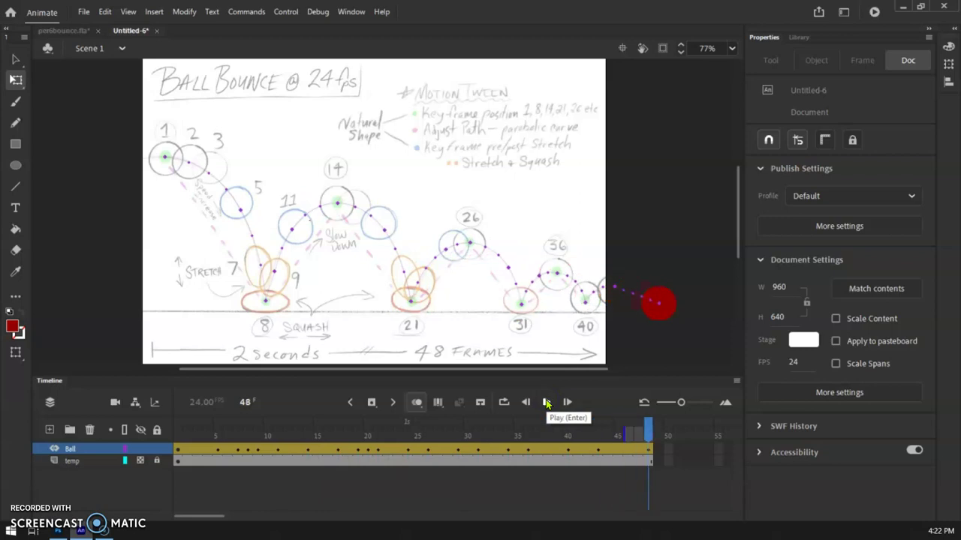
left_click(546, 403)
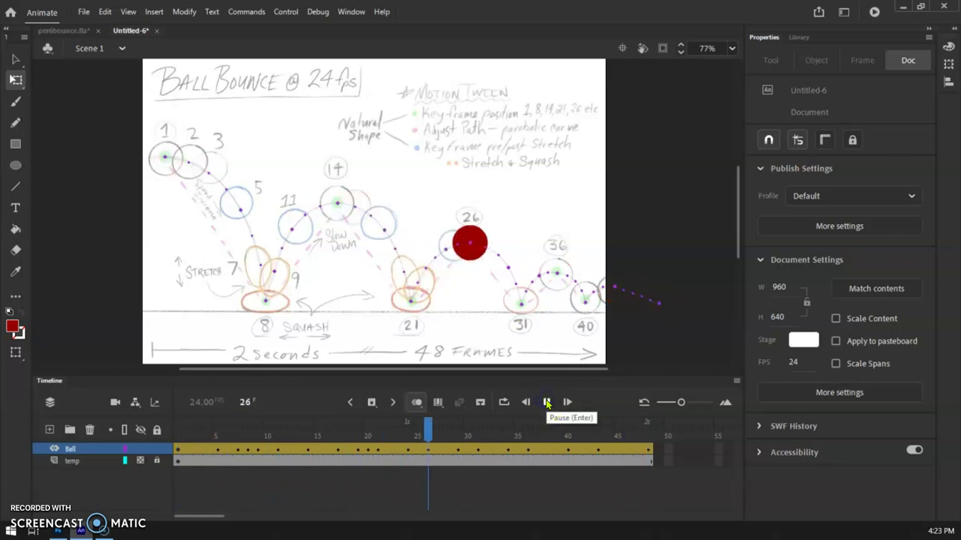
left_click(502, 286)
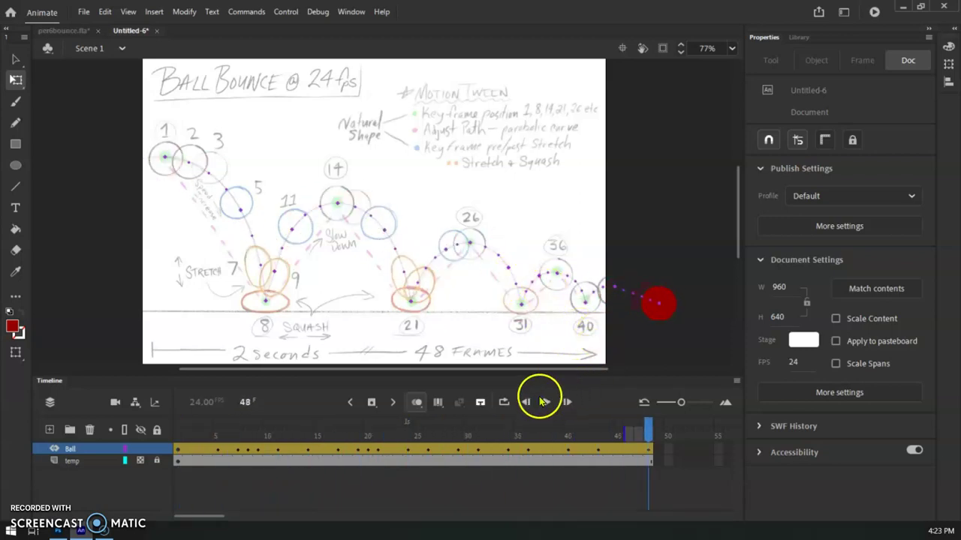
Hide the temp sketch layer, scrub the bounce back and forth, then rewind to frame 1 and show the sketch.
left_click(123, 459)
left_click(140, 462)
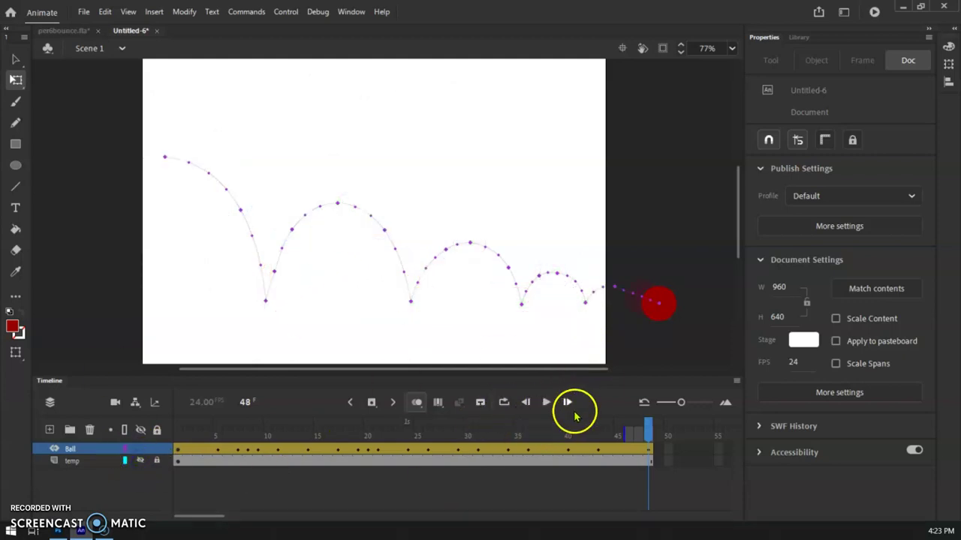
left_click_drag(649, 427, 217, 422)
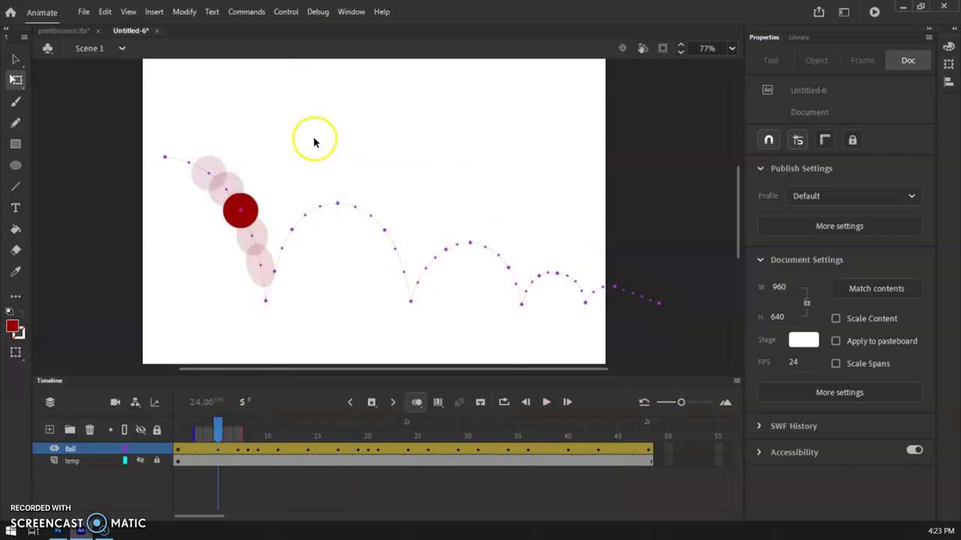
left_click_drag(217, 435, 647, 460)
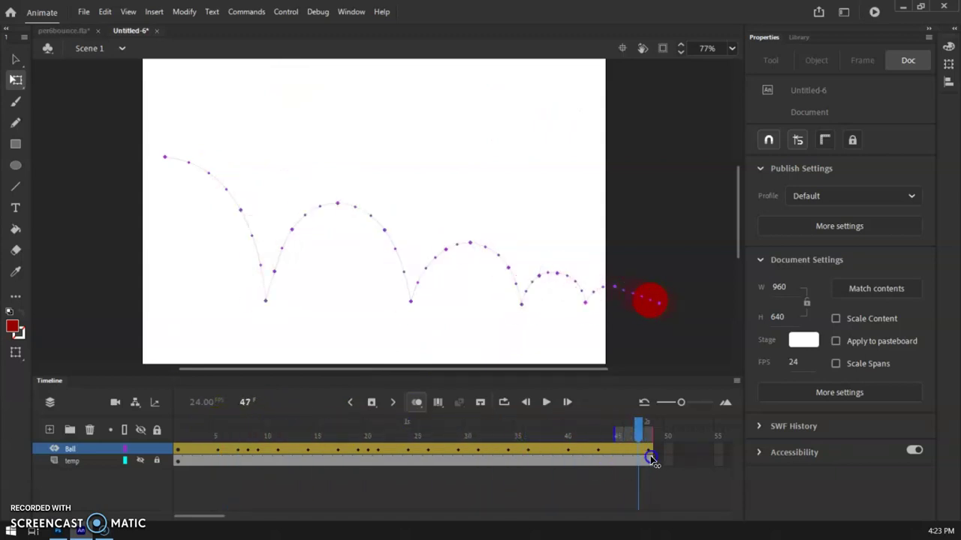
left_click_drag(225, 419, 647, 460)
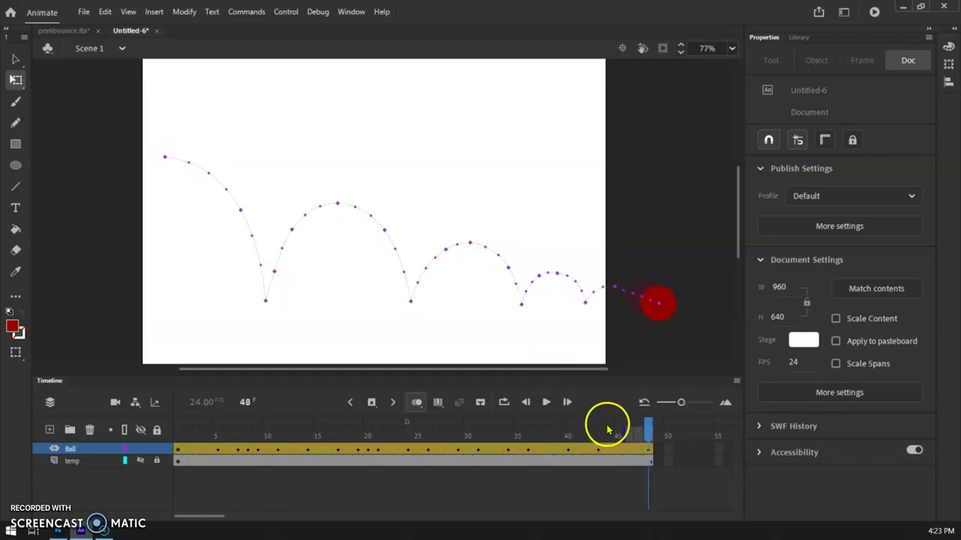
left_click_drag(647, 436, 154, 443)
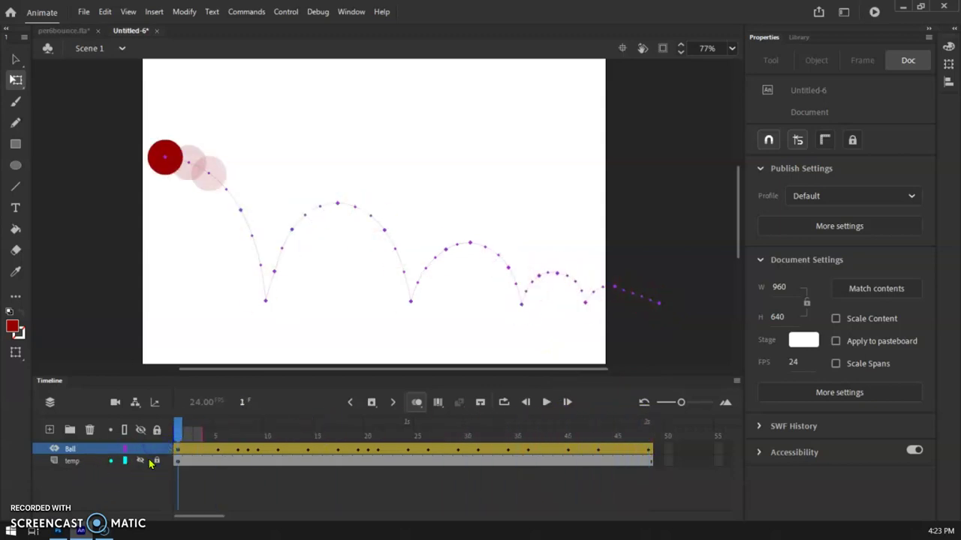
left_click(141, 461)
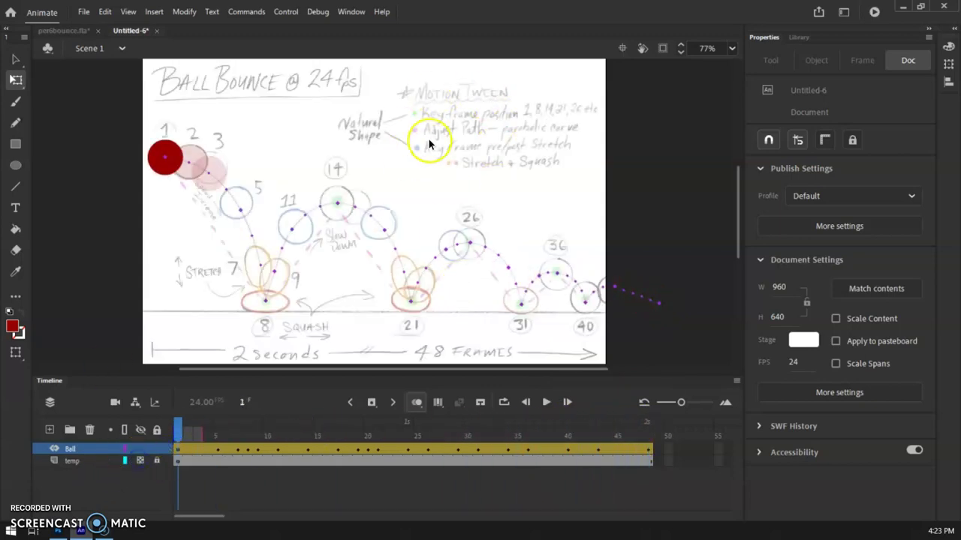